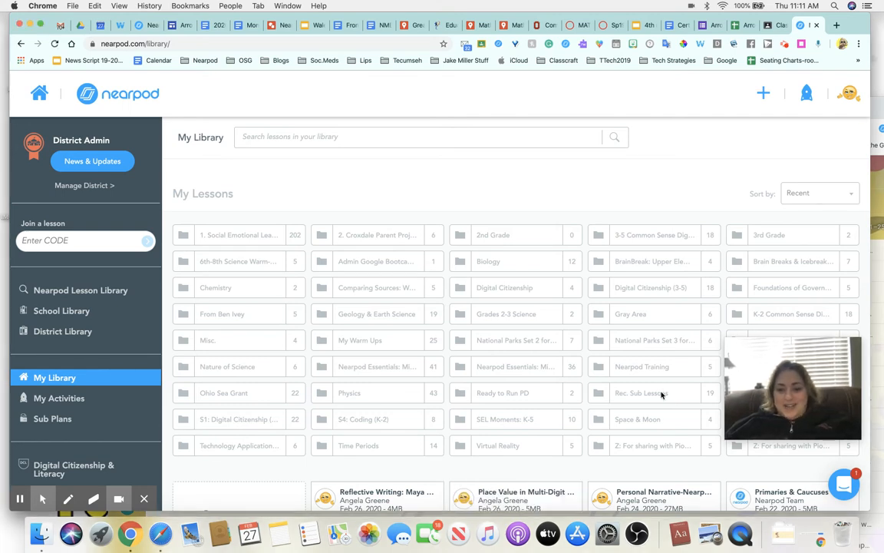
Step: Open the Rec. Sub Lessons folder, which holds lessons like Local government, Citizenship and Pi
{"action": "left_click", "coordinate": [661, 393]}
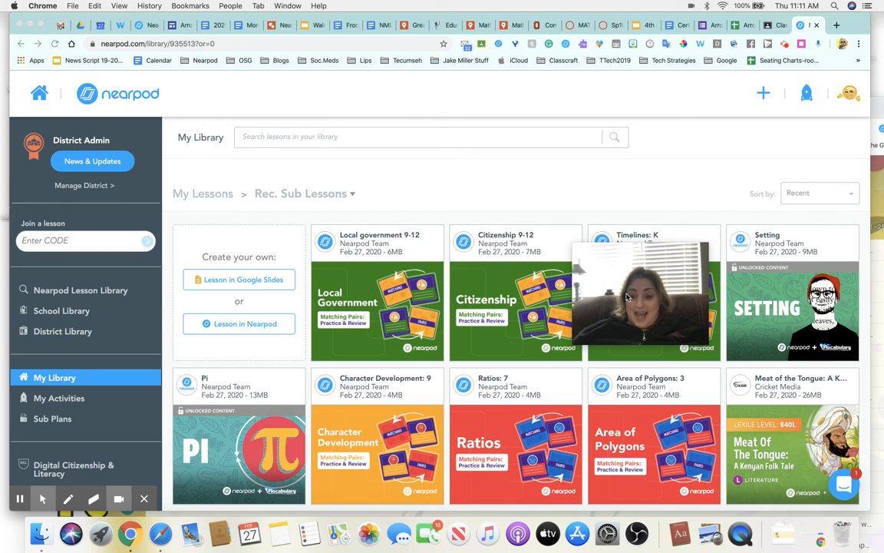
{"action": "left_click_drag", "start_coordinate": [621, 297], "coordinate": [368, 435]}
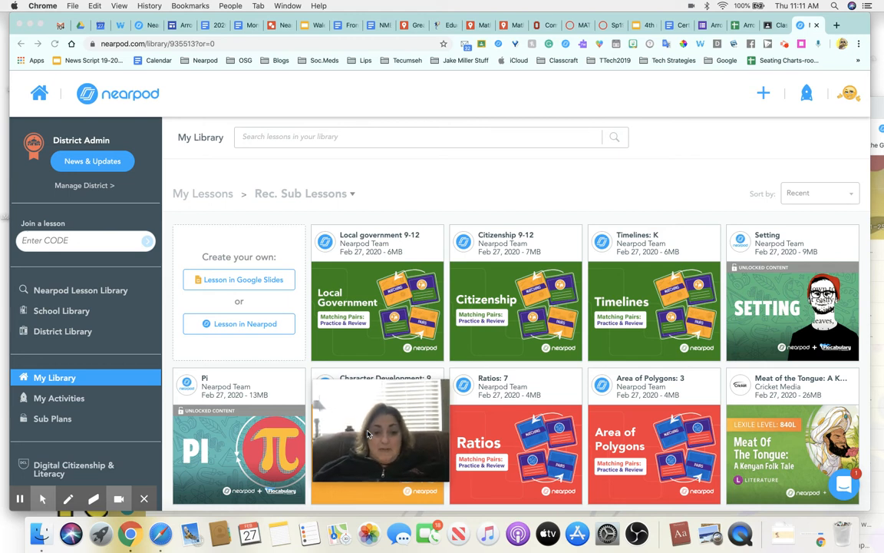
{"action": "left_click_drag", "start_coordinate": [366, 436], "coordinate": [148, 417]}
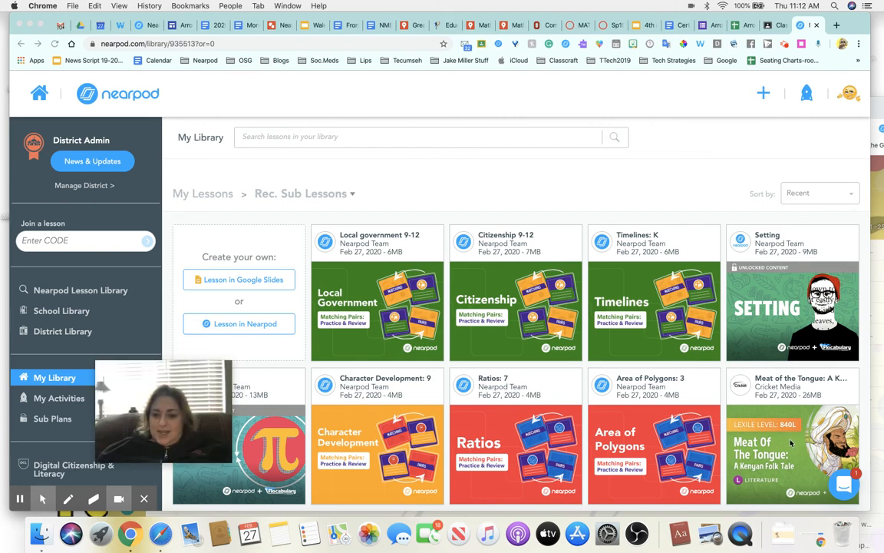
{"action": "scroll", "coordinate": [784, 456], "scroll_direction": "down", "scroll_amount": 2}
{"action": "scroll", "coordinate": [784, 456], "scroll_direction": "down", "scroll_amount": 6}
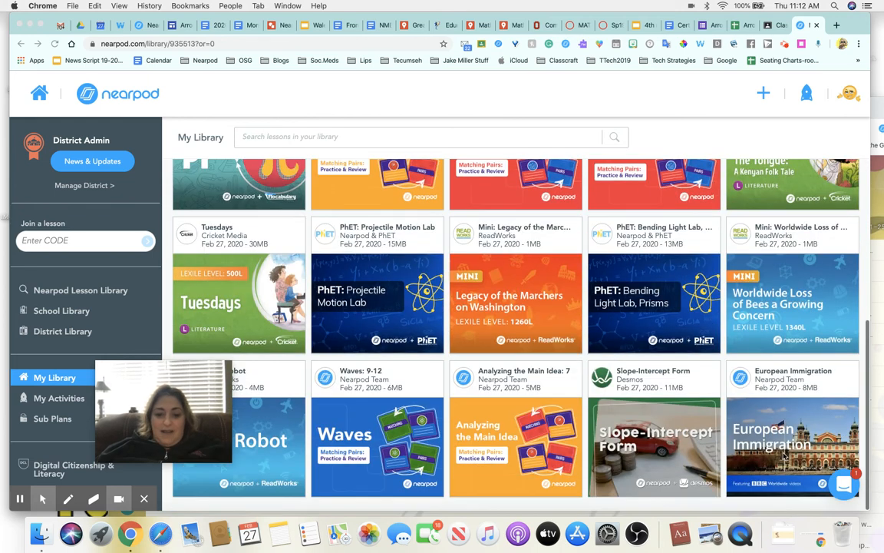
{"action": "scroll", "coordinate": [784, 456], "scroll_direction": "up", "scroll_amount": 8}
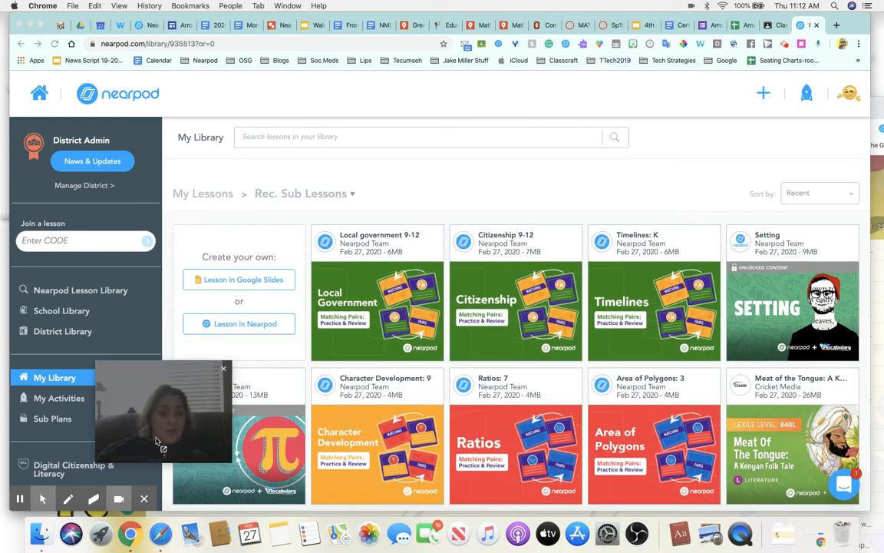
{"action": "left_click_drag", "start_coordinate": [158, 440], "coordinate": [669, 154]}
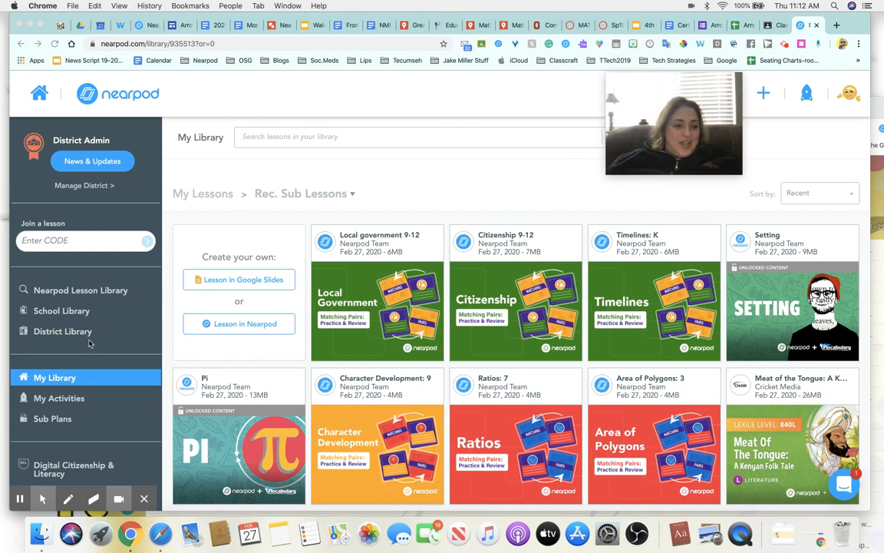
{"action": "left_click", "coordinate": [68, 420]}
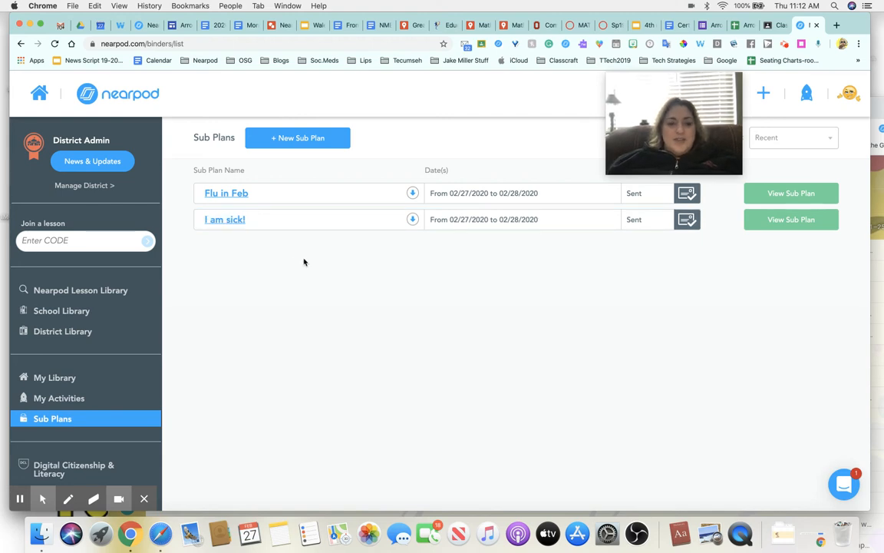
Step: Start a new sub plan from the Sub Plans list to bring up the naming prompt
{"action": "left_click", "coordinate": [298, 141]}
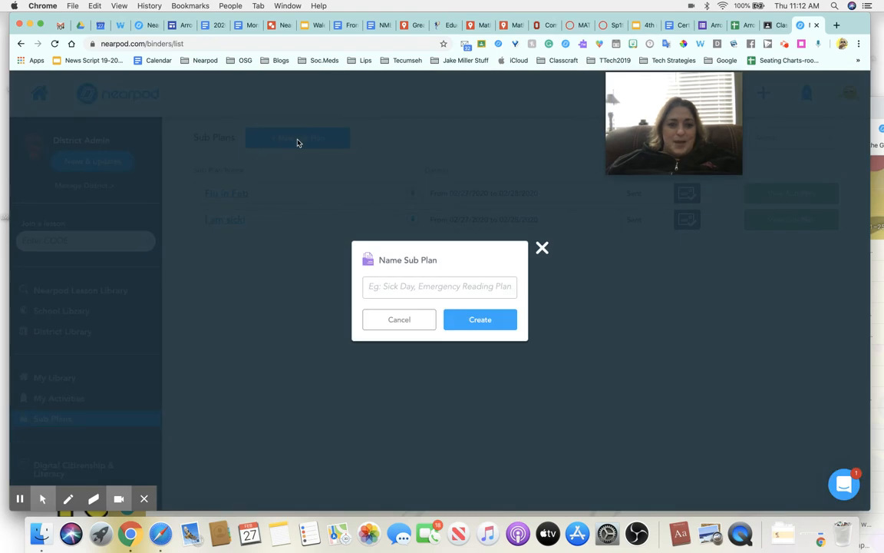
Step: Create a draft sub plan named 'I'm sick again.'
{"action": "left_click", "coordinate": [389, 287]}
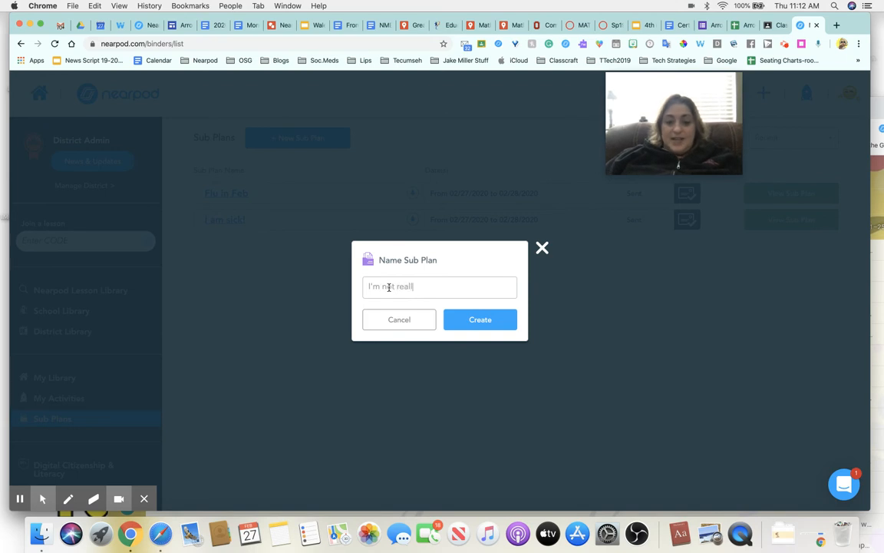
{"action": "key", "text": "BackSpace"}
{"action": "key", "text": "BackSpace"}
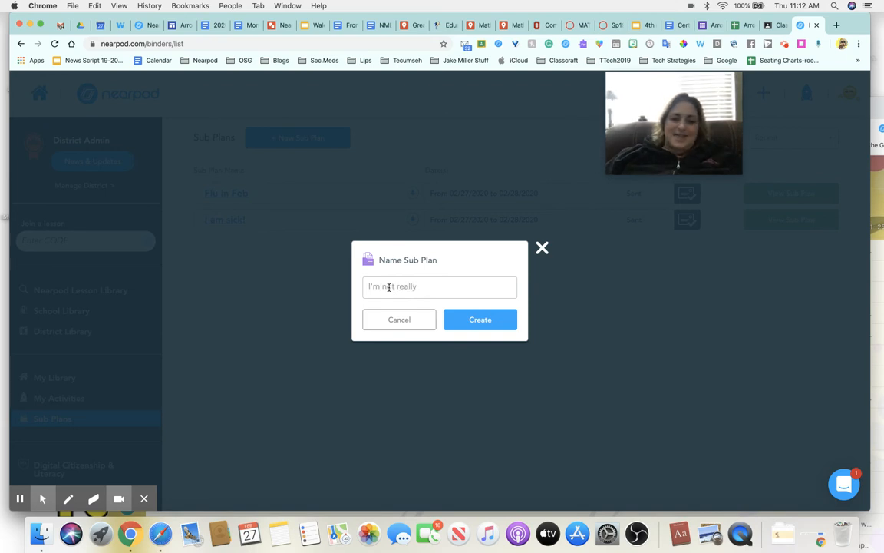
{"action": "type", "text": "I'm sick again."}
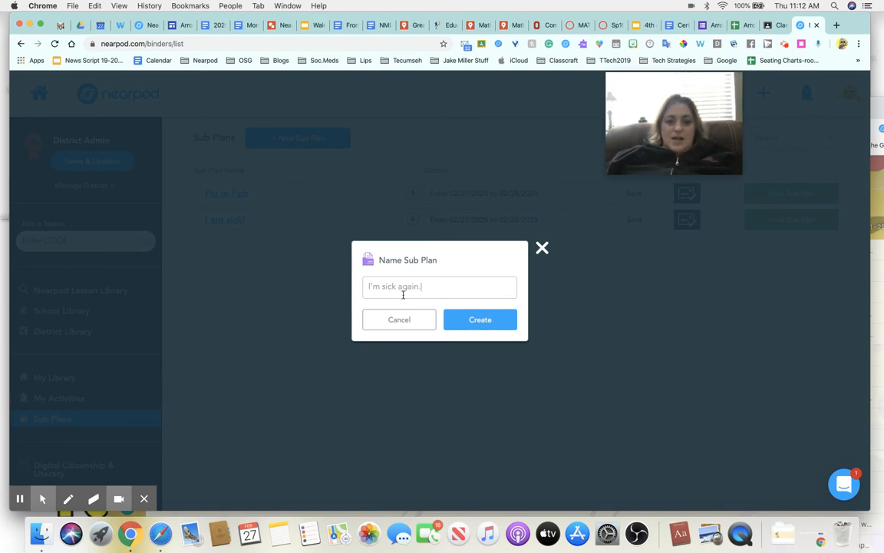
{"action": "left_click", "coordinate": [458, 323]}
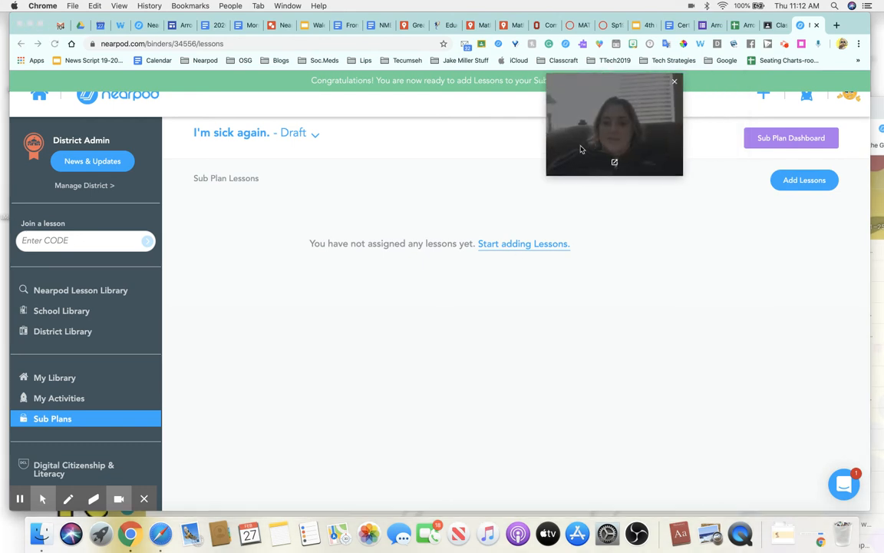
Step: Select the Pi and Setting lessons from the library and add both to the sub plan
{"action": "left_click", "coordinate": [524, 246]}
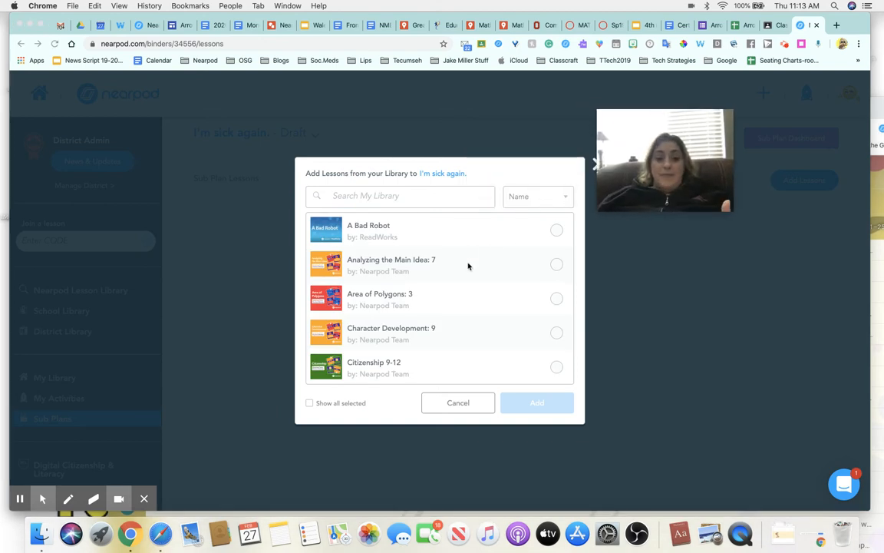
{"action": "scroll", "coordinate": [468, 267], "scroll_direction": "down", "scroll_amount": 5}
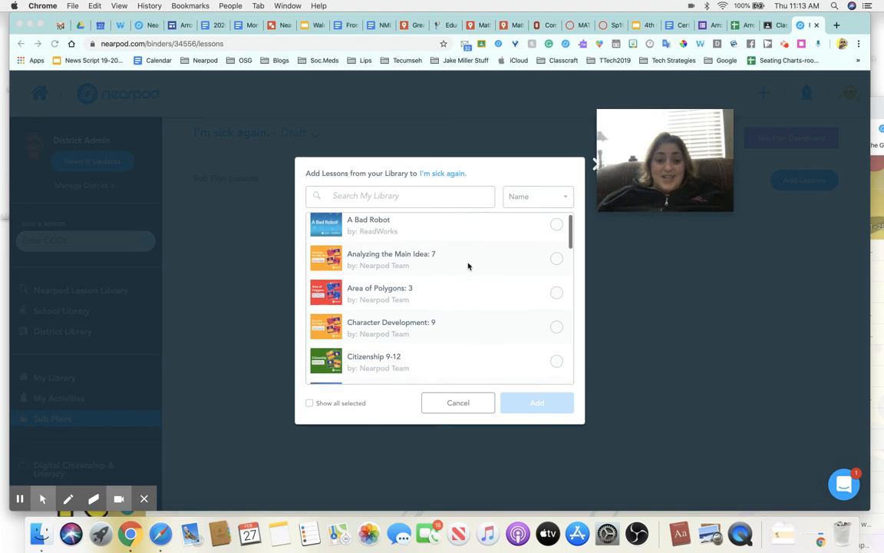
{"action": "scroll", "coordinate": [468, 266], "scroll_direction": "down", "scroll_amount": 10}
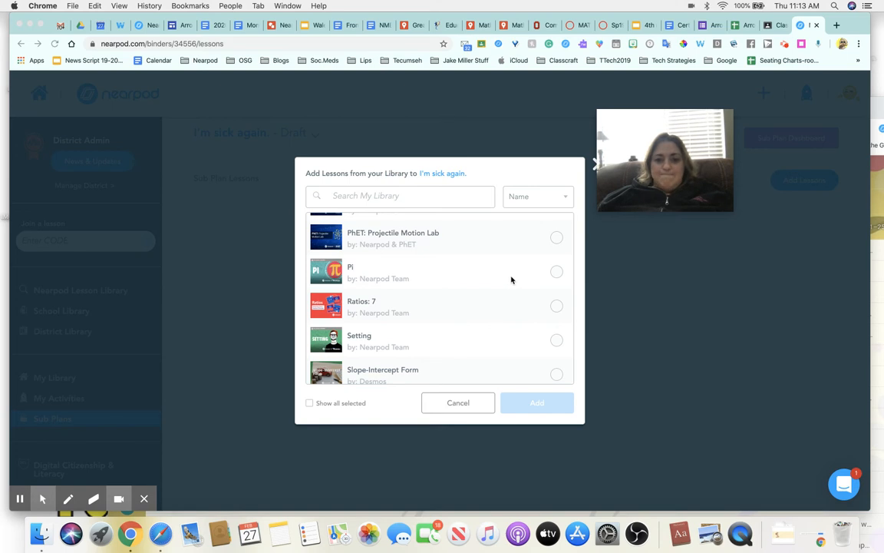
{"action": "left_click", "coordinate": [557, 274]}
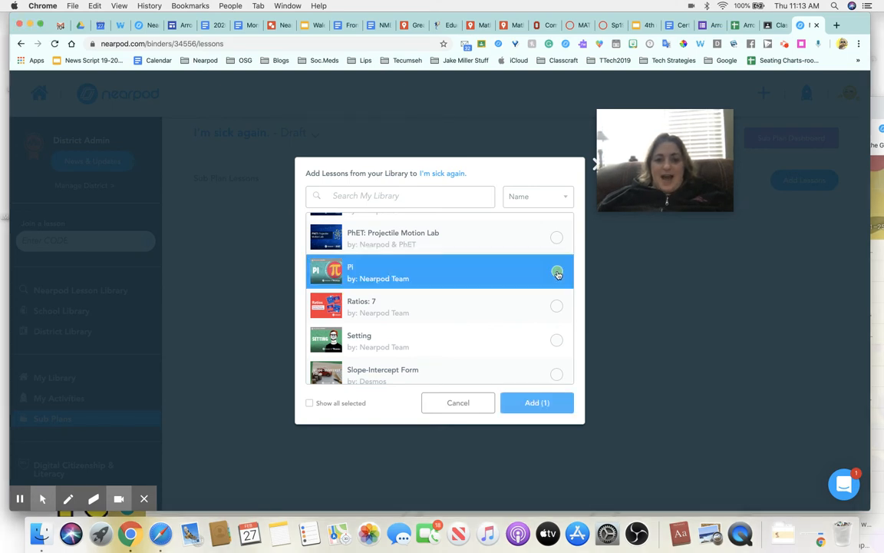
{"action": "scroll", "coordinate": [521, 298], "scroll_direction": "up", "scroll_amount": 1}
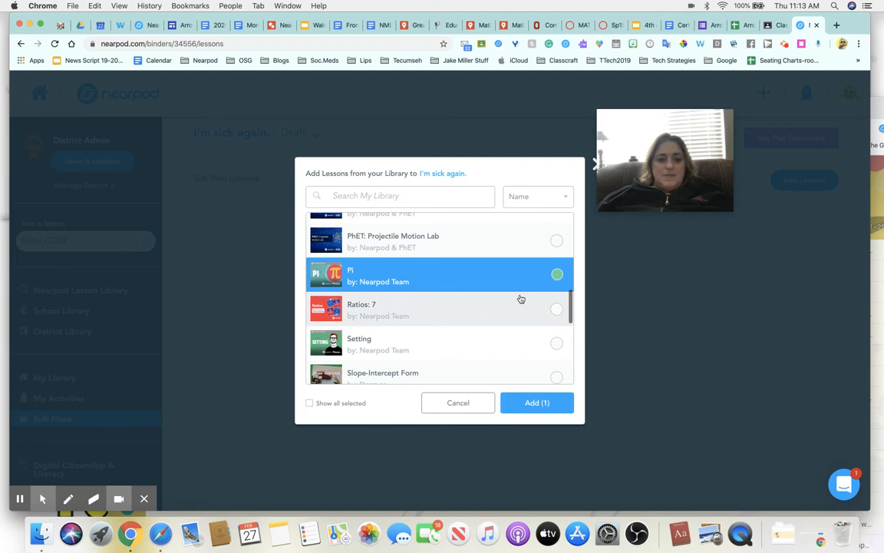
{"action": "scroll", "coordinate": [521, 298], "scroll_direction": "down", "scroll_amount": 2}
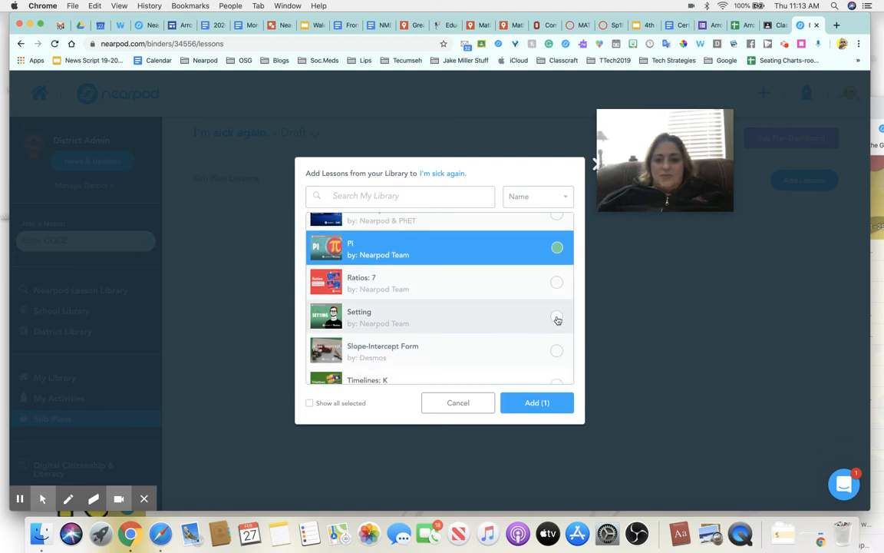
{"action": "left_click", "coordinate": [558, 317]}
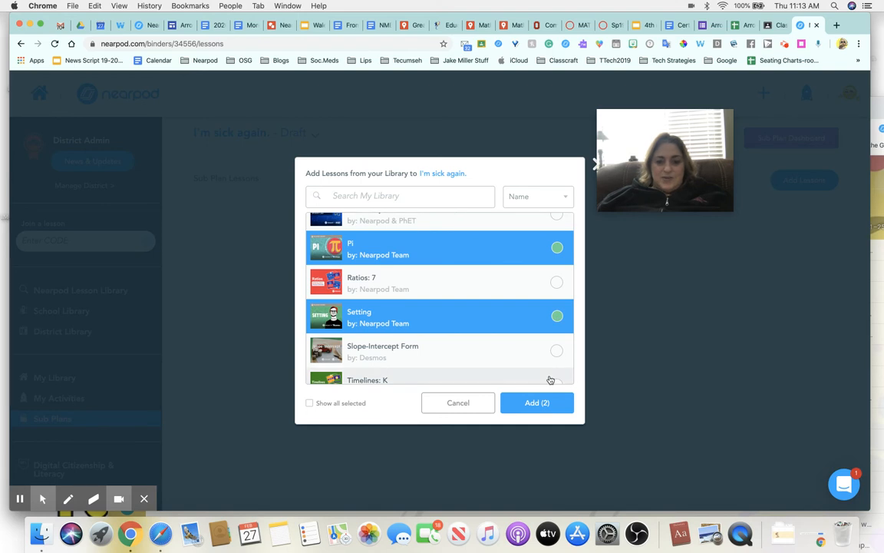
{"action": "left_click", "coordinate": [547, 404]}
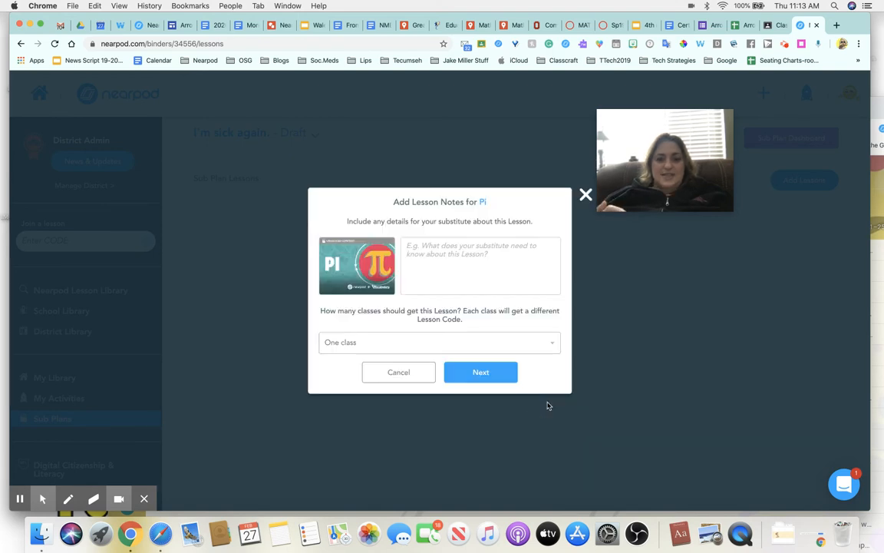
Step: Enter substitute notes for the Pi lesson and assign it to two classes
{"action": "left_click", "coordinate": [420, 251]}
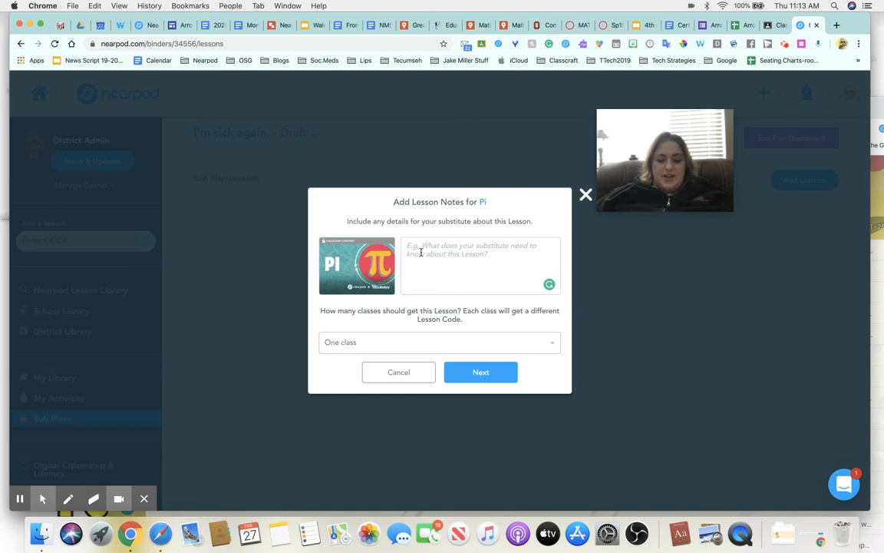
{"action": "type", "text": "Work silently."}
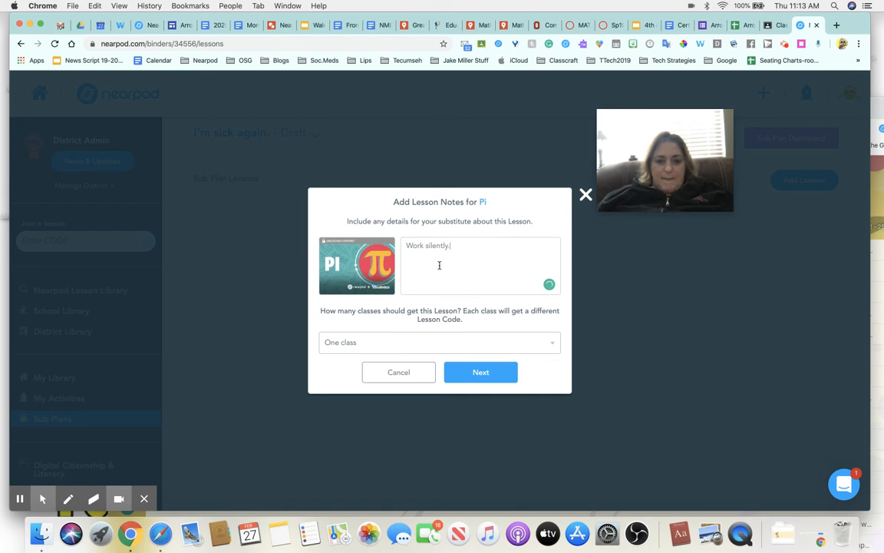
{"action": "left_click", "coordinate": [365, 344]}
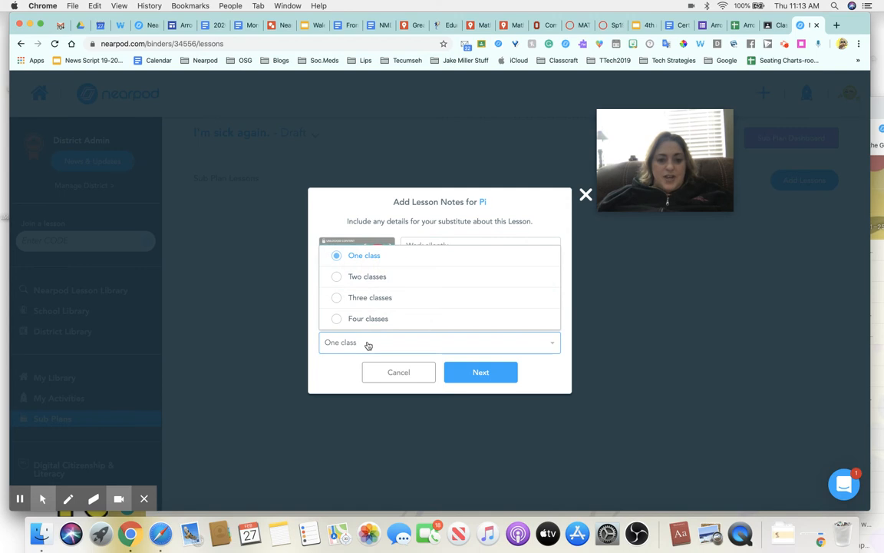
{"action": "left_click", "coordinate": [338, 278]}
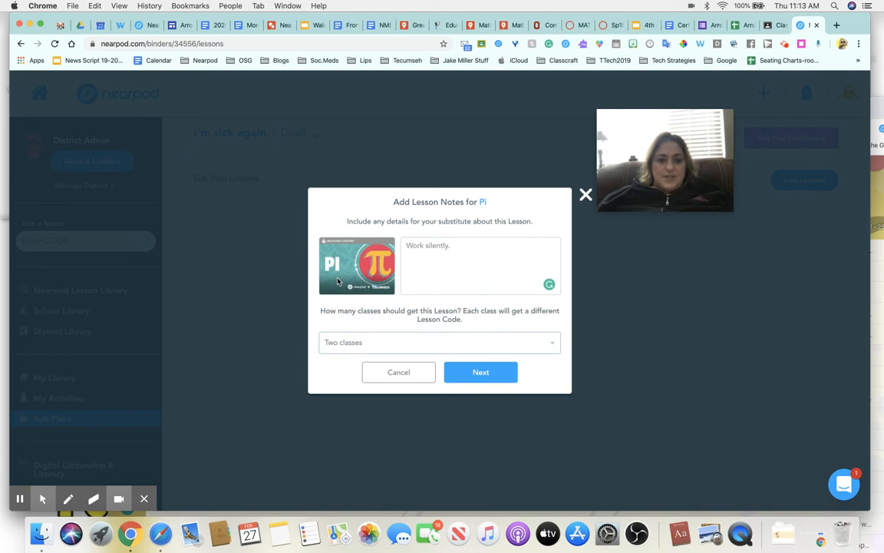
{"action": "left_click", "coordinate": [476, 372]}
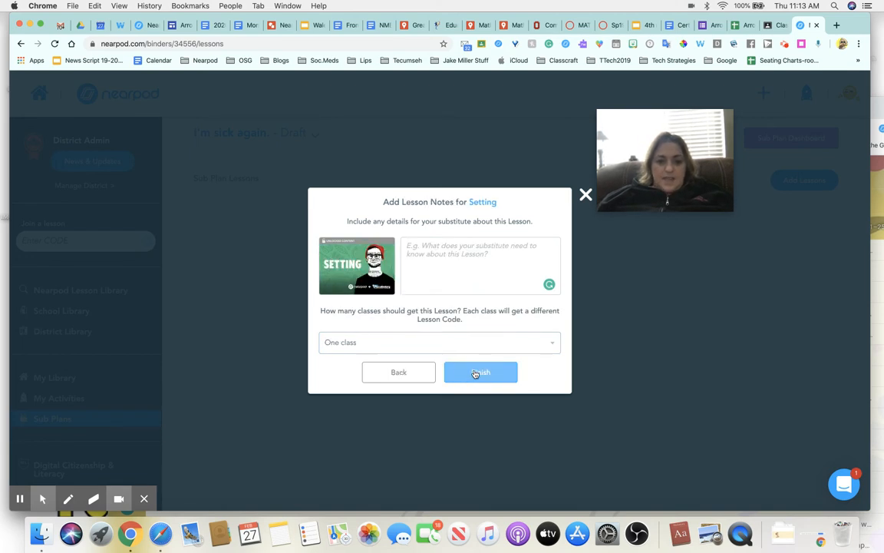
Step: Enter notes 'fkdjlfe' for the Setting lesson, set it to two classes, and finish
{"action": "left_click", "coordinate": [419, 254]}
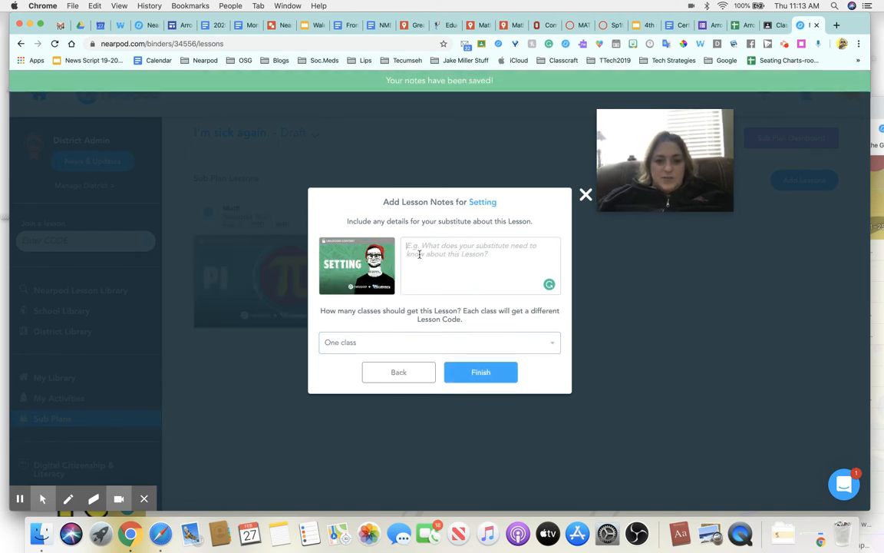
{"action": "type", "text": "fkdjlfe"}
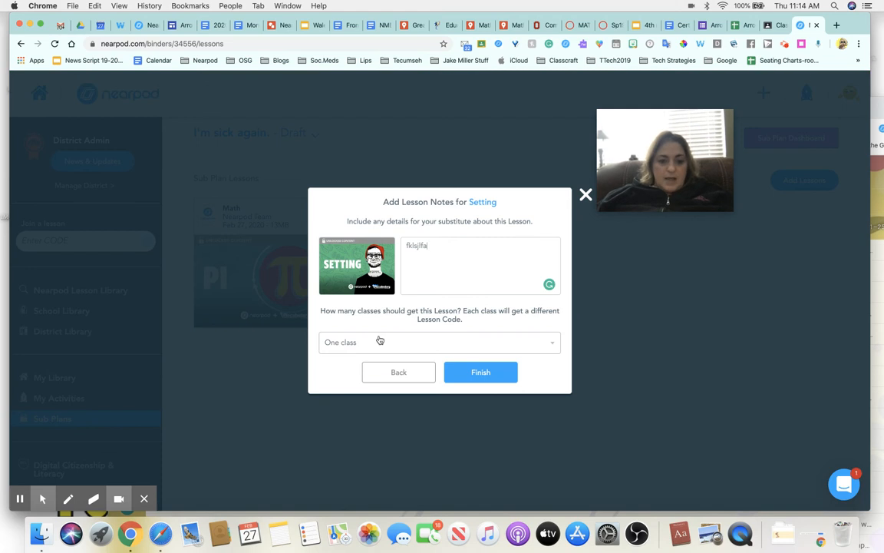
{"action": "left_click", "coordinate": [379, 341]}
{"action": "left_click", "coordinate": [338, 278]}
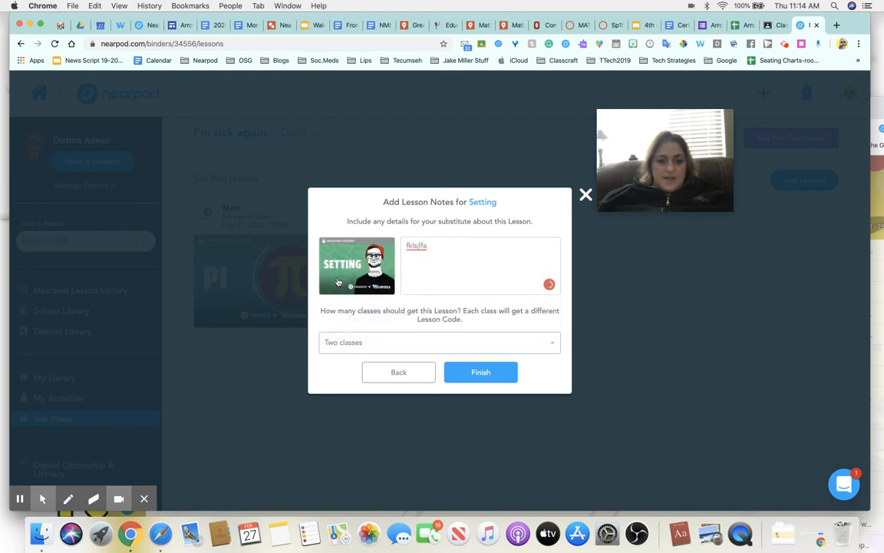
{"action": "left_click", "coordinate": [488, 374]}
{"action": "left_click", "coordinate": [489, 375]}
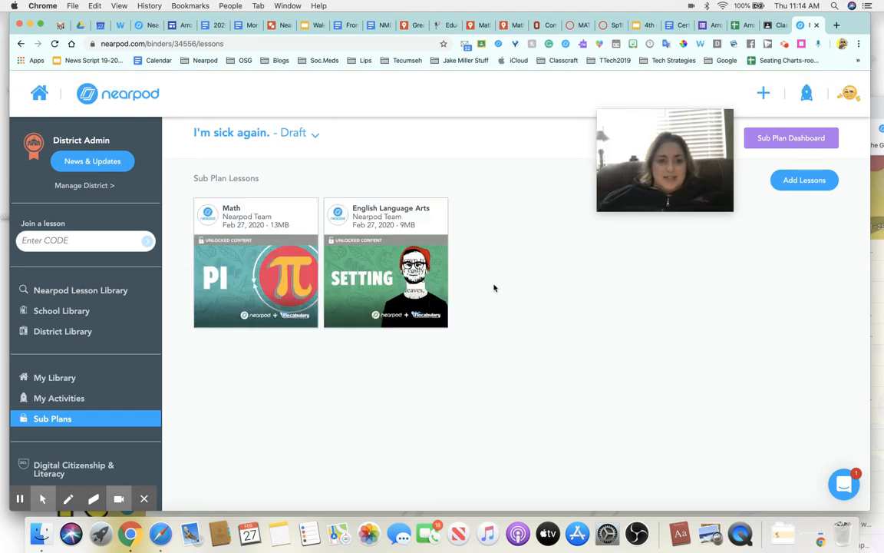
Step: From the Sub Plan Dashboard, open the sending form for the 'I'm sick again.' draft
{"action": "left_click", "coordinate": [779, 137]}
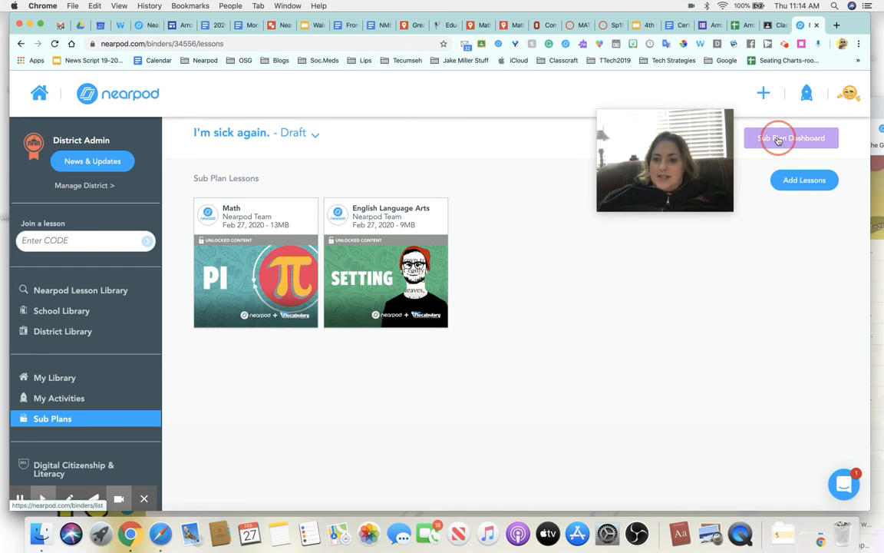
{"action": "left_click_drag", "start_coordinate": [639, 190], "coordinate": [602, 133]}
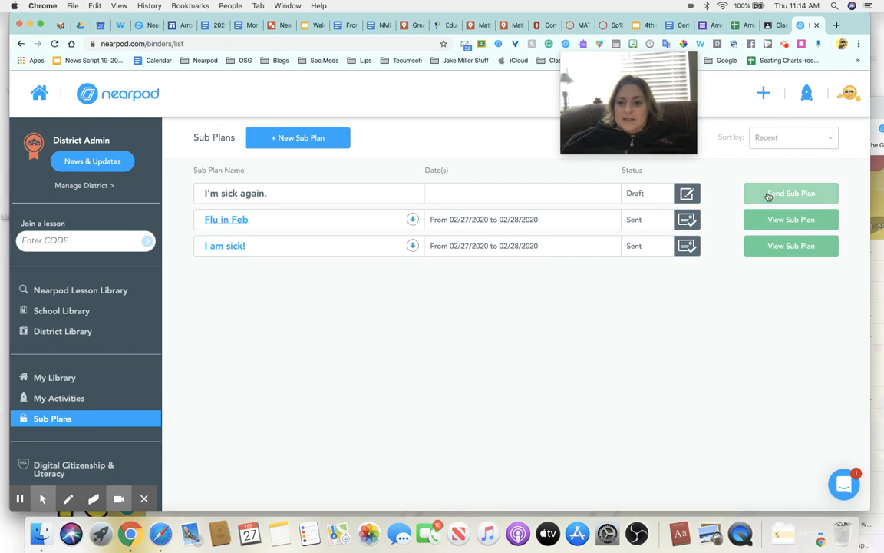
{"action": "left_click", "coordinate": [768, 197]}
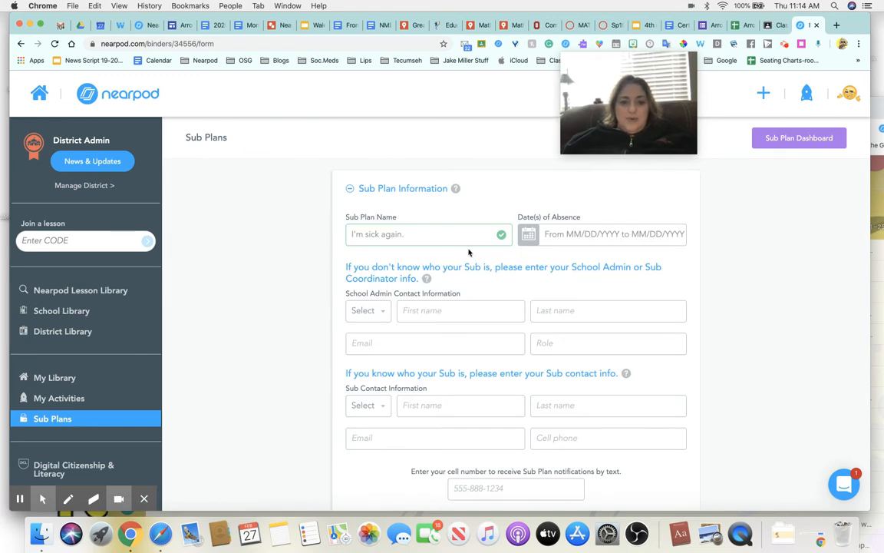
Step: Pick February 28, 2020 as the date of absence
{"action": "left_click", "coordinate": [562, 236]}
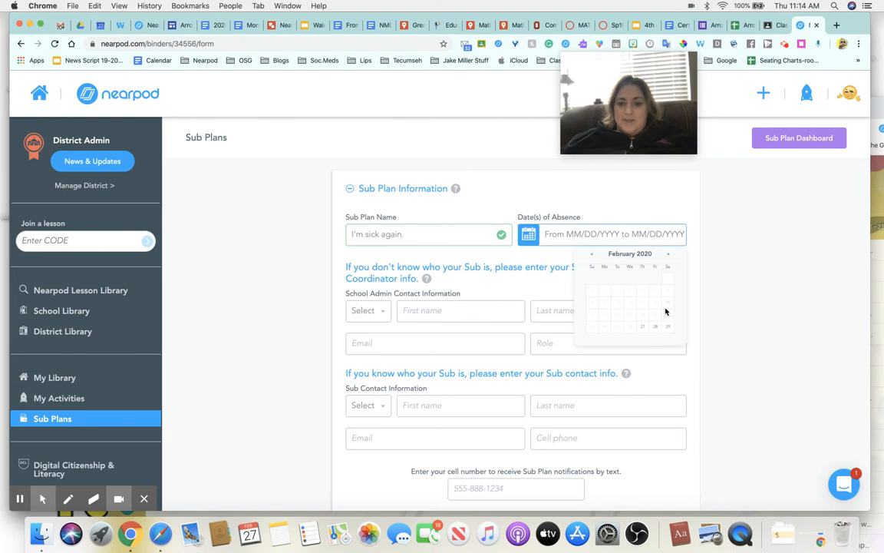
{"action": "left_click", "coordinate": [657, 329]}
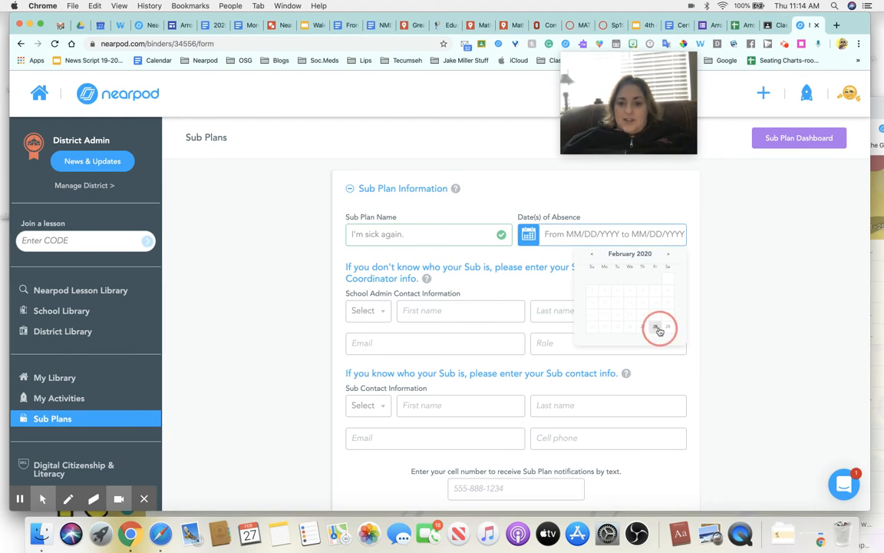
{"action": "left_click", "coordinate": [658, 329]}
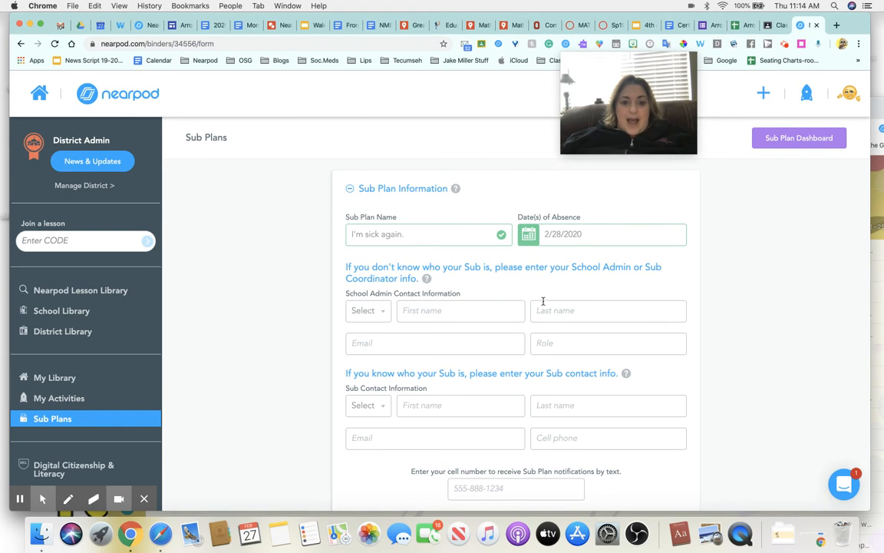
{"action": "scroll", "coordinate": [543, 303], "scroll_direction": "down", "scroll_amount": 2}
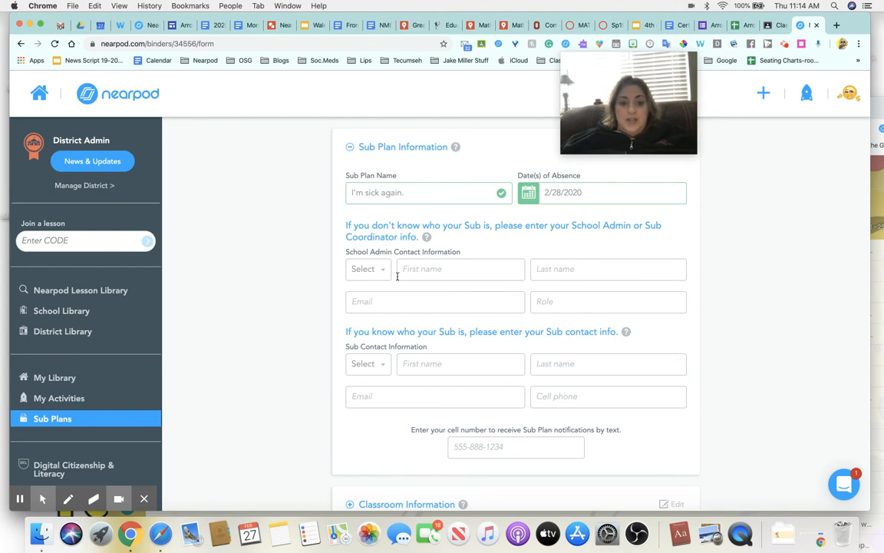
Step: Set the substitute's title to Mrs. and enter their first and last name
{"action": "scroll", "coordinate": [398, 296], "scroll_direction": "down", "scroll_amount": 1}
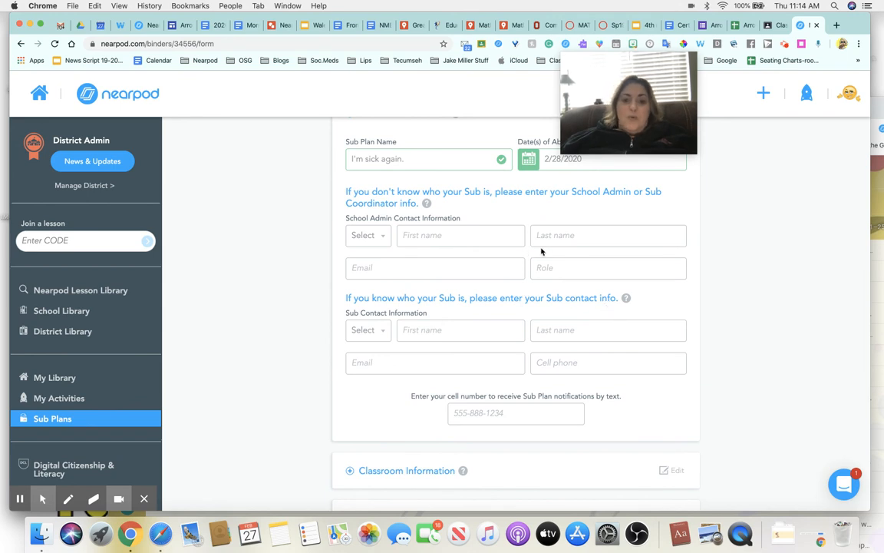
{"action": "left_click", "coordinate": [379, 331]}
{"action": "left_click", "coordinate": [360, 375]}
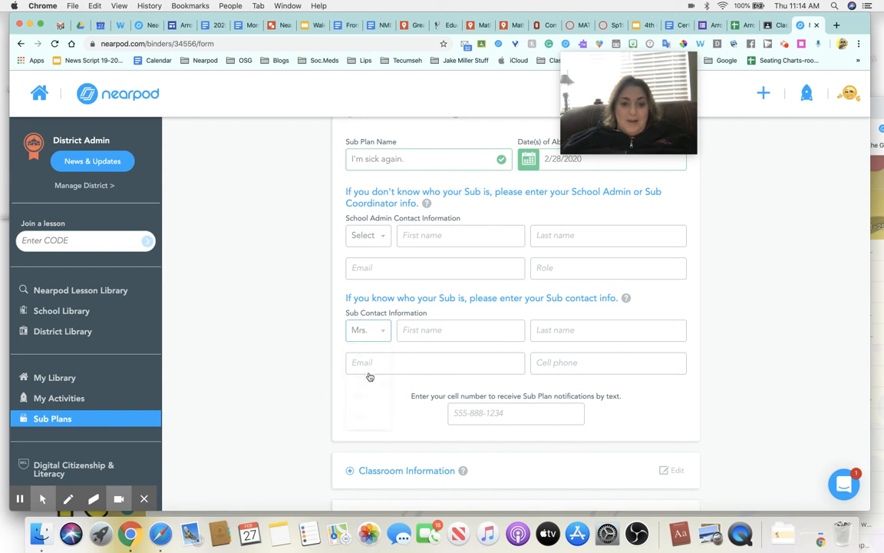
{"action": "left_click", "coordinate": [432, 329]}
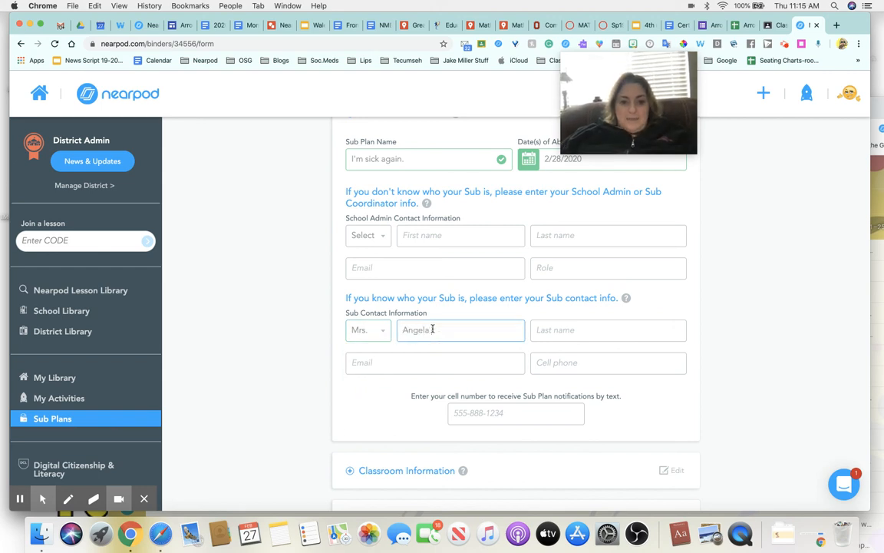
{"action": "key", "text": "Tab"}
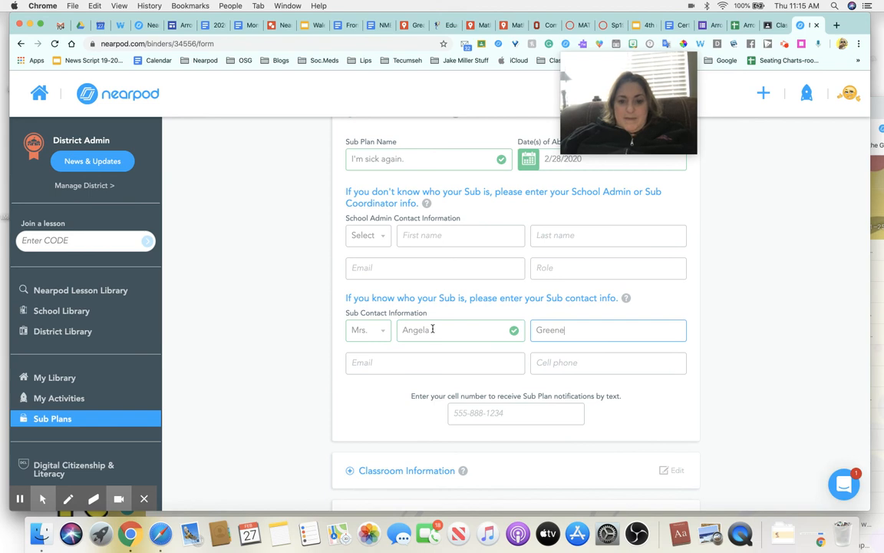
Step: Enter the substitute's e-mail, cell phone, and the text-notification phone number
{"action": "left_click", "coordinate": [377, 366]}
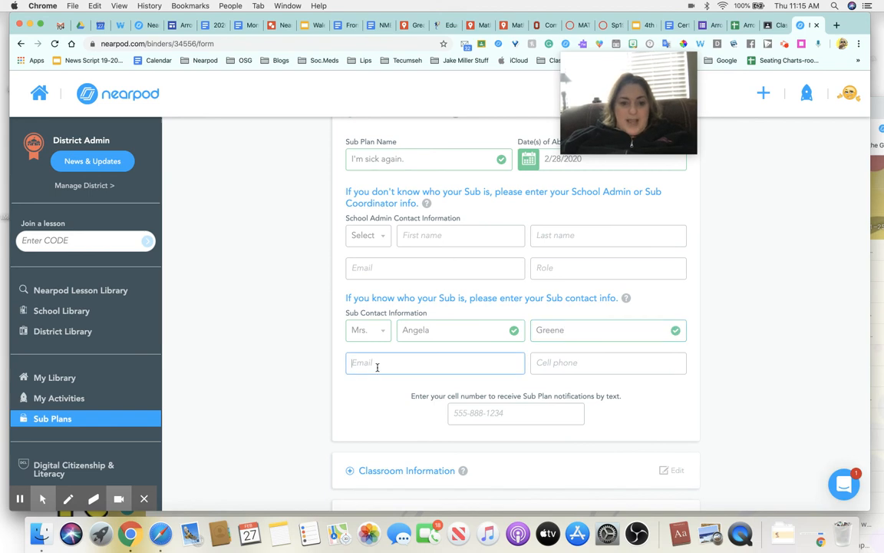
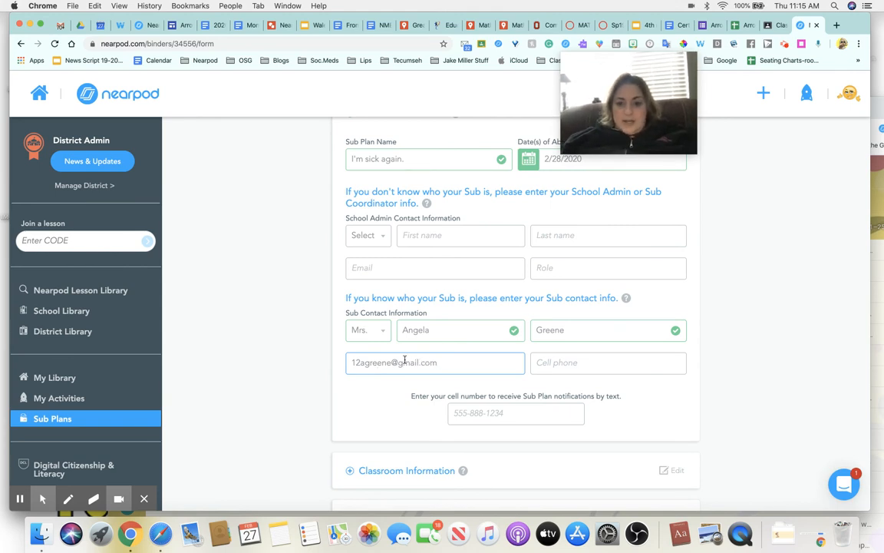
{"action": "left_click", "coordinate": [548, 364]}
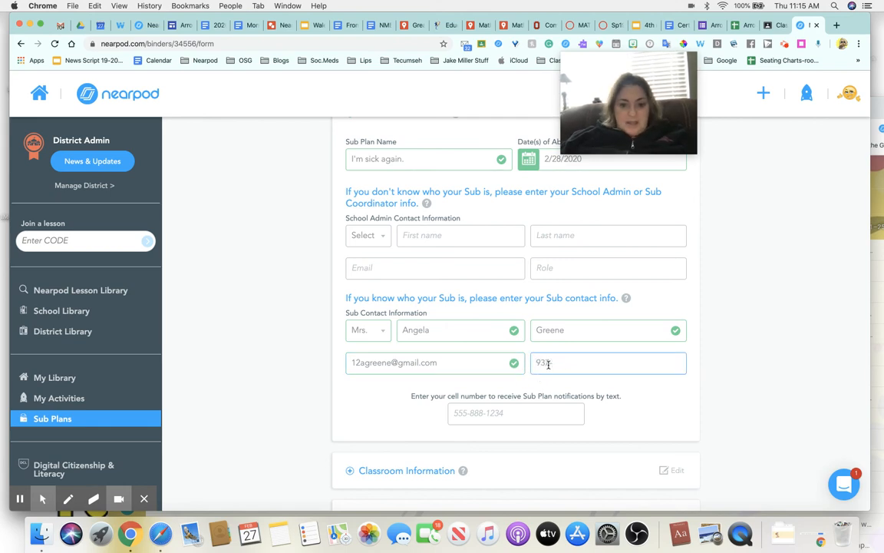
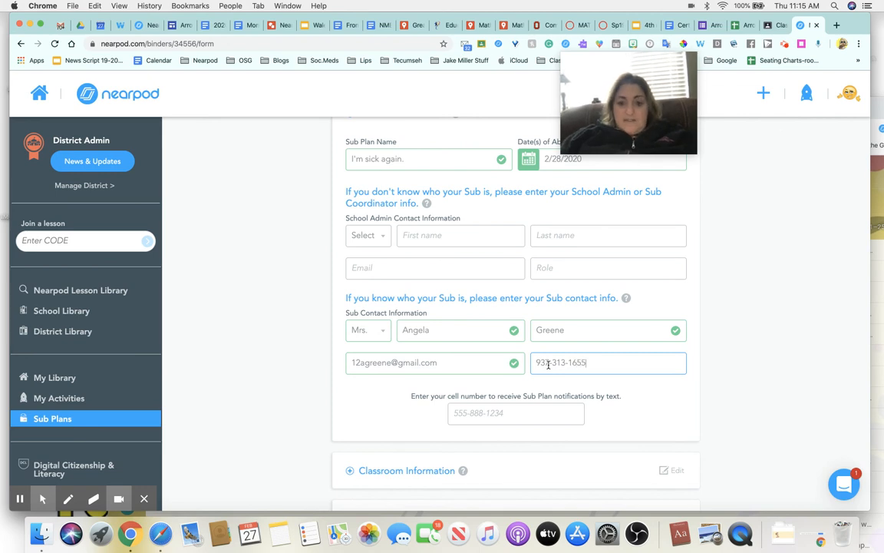
{"action": "left_click", "coordinate": [522, 416]}
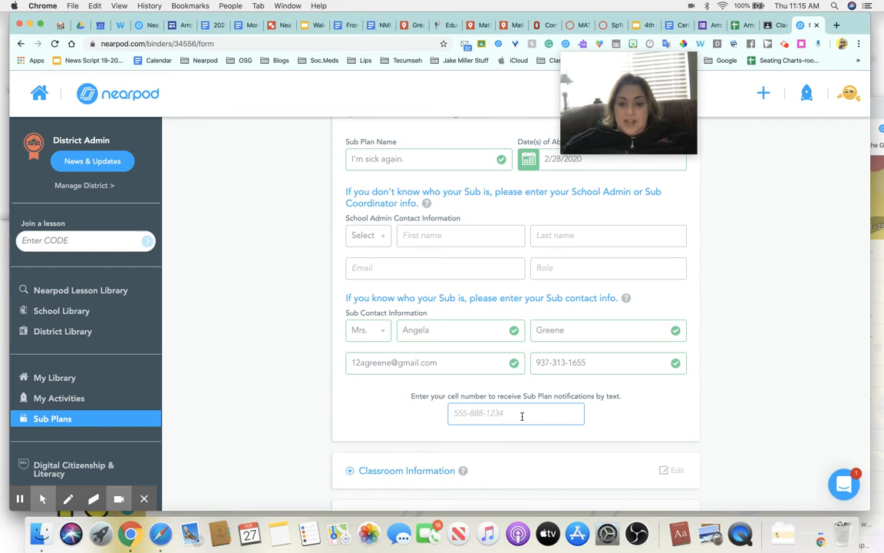
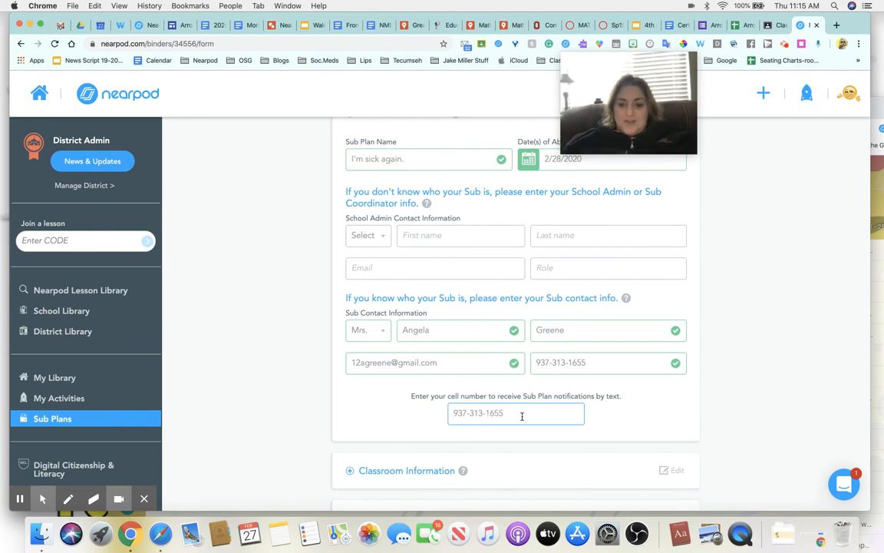
Step: Expand the Classroom Information and School Information sections to show the school's details
{"action": "scroll", "coordinate": [522, 416], "scroll_direction": "down", "scroll_amount": 1}
{"action": "scroll", "coordinate": [522, 416], "scroll_direction": "down", "scroll_amount": 3}
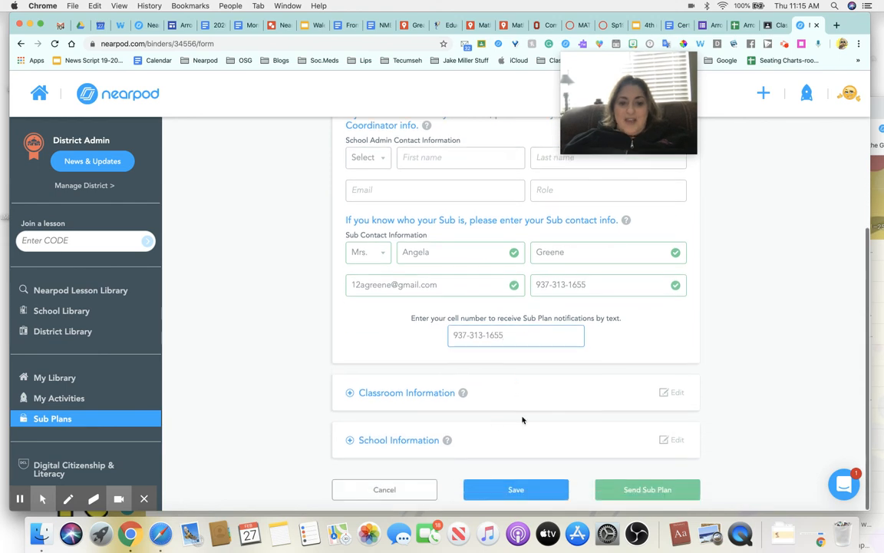
{"action": "left_click", "coordinate": [417, 393]}
{"action": "scroll", "coordinate": [418, 395], "scroll_direction": "down", "scroll_amount": 3}
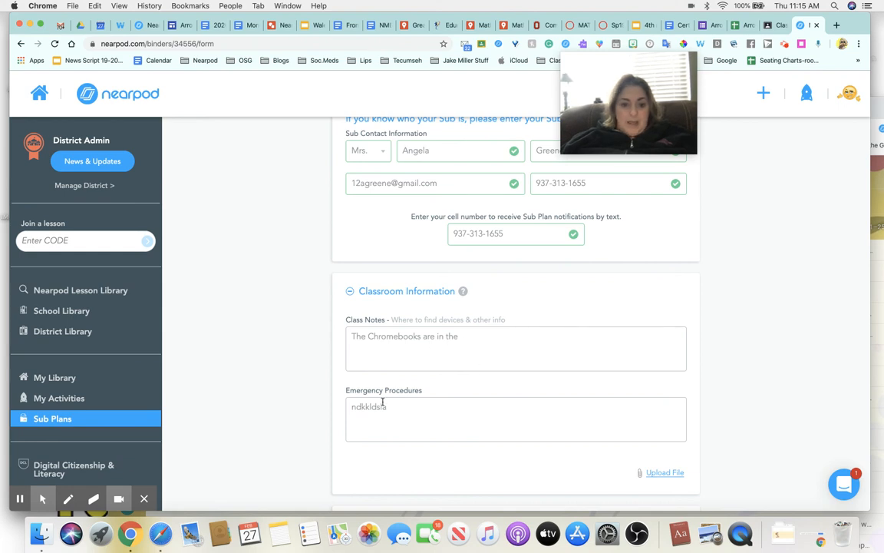
{"action": "scroll", "coordinate": [425, 406], "scroll_direction": "down", "scroll_amount": 2}
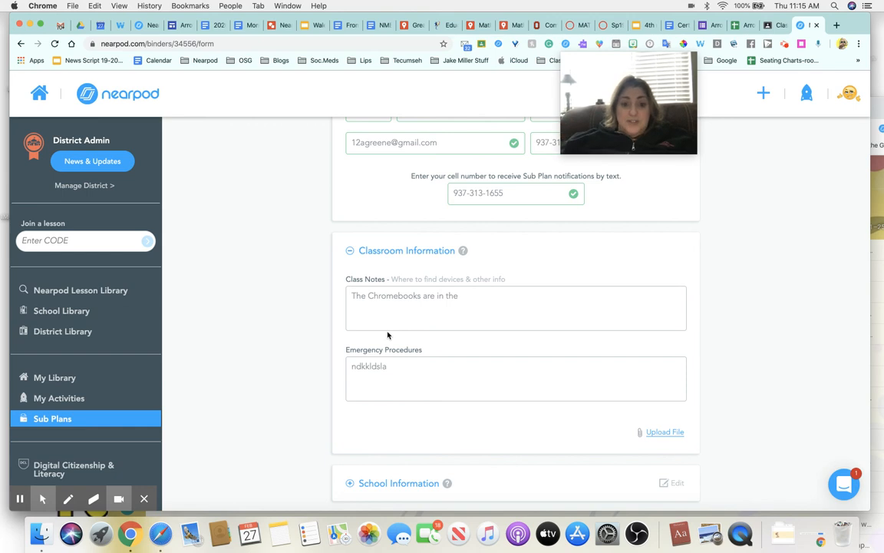
{"action": "scroll", "coordinate": [388, 334], "scroll_direction": "down", "scroll_amount": 2}
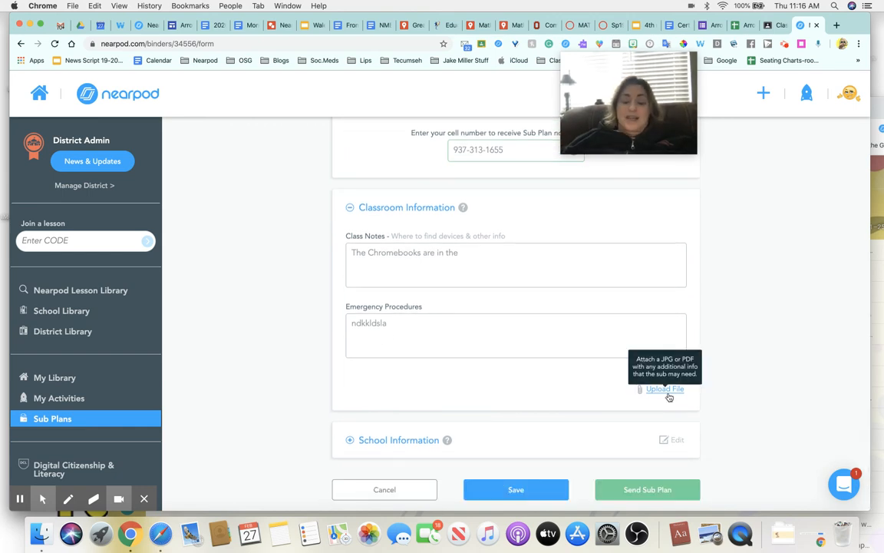
{"action": "left_click", "coordinate": [399, 441]}
{"action": "scroll", "coordinate": [398, 440], "scroll_direction": "down", "scroll_amount": 4}
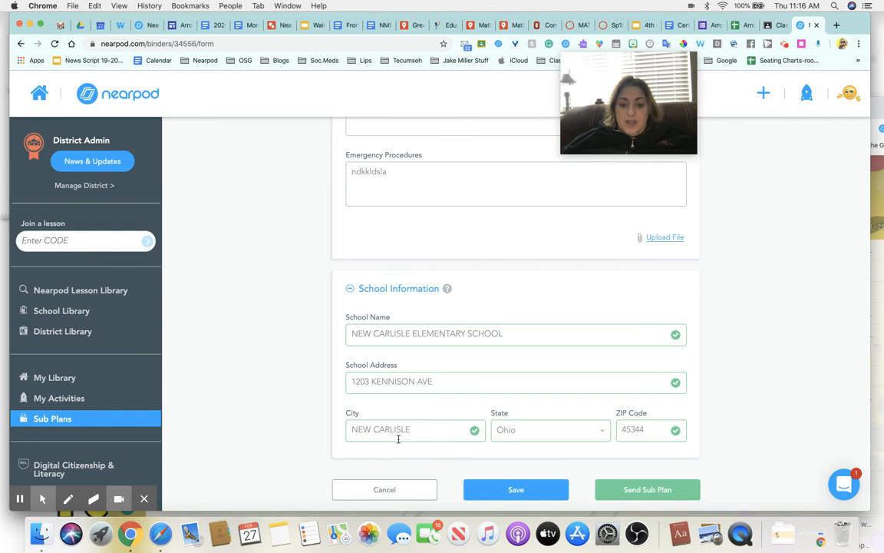
Step: Save the 'I'm sick again.' draft, then reopen it and send it to the substitute
{"action": "left_click", "coordinate": [508, 495]}
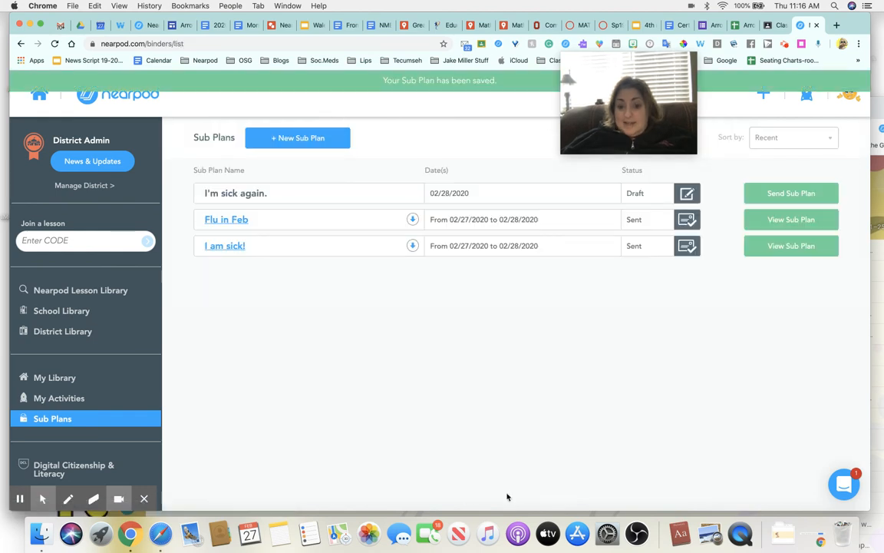
{"action": "left_click", "coordinate": [771, 193]}
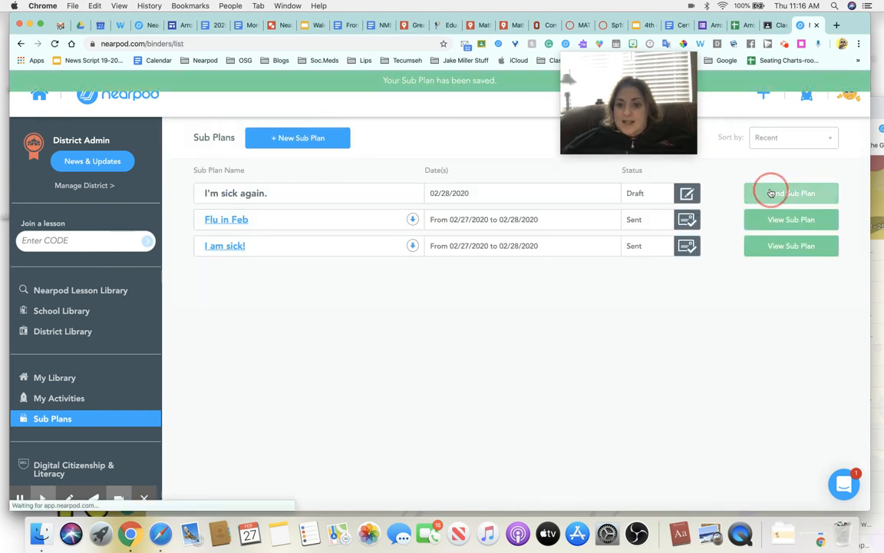
{"action": "scroll", "coordinate": [616, 381], "scroll_direction": "down", "scroll_amount": 3}
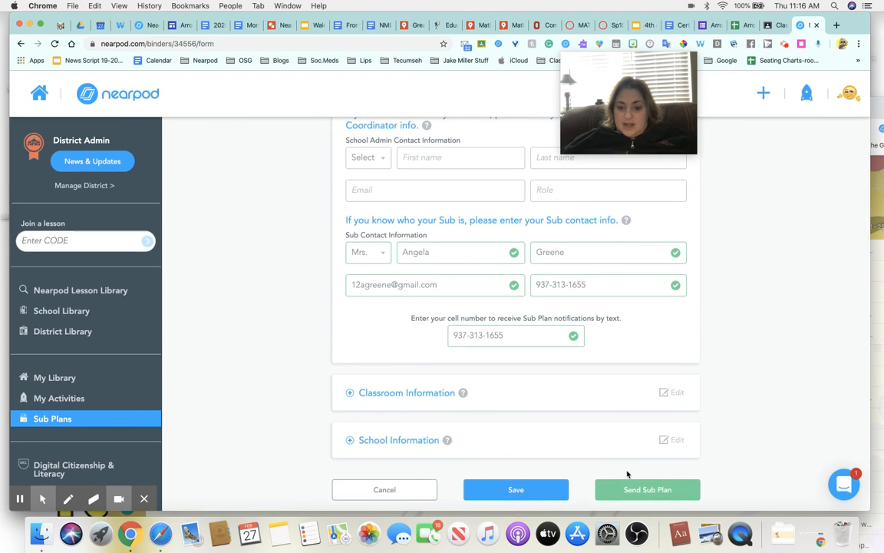
{"action": "left_click", "coordinate": [633, 490]}
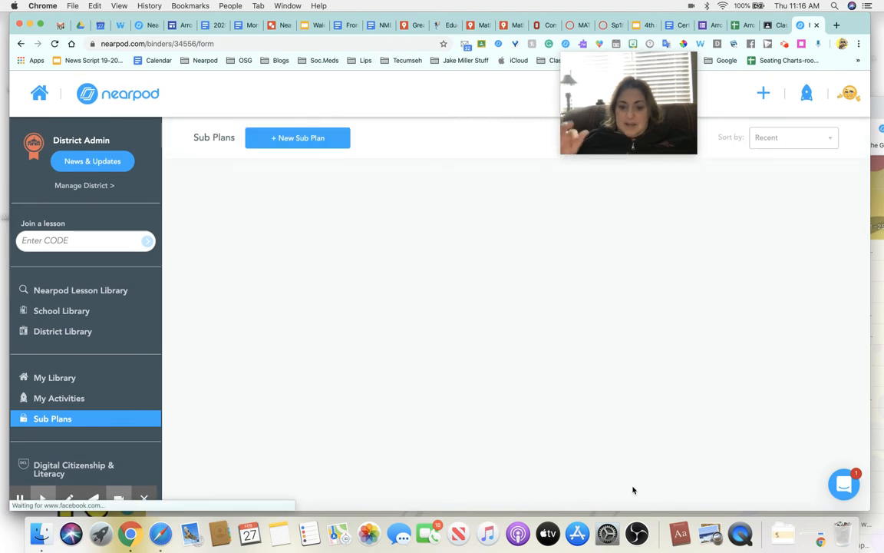
{"action": "left_click", "coordinate": [784, 44]}
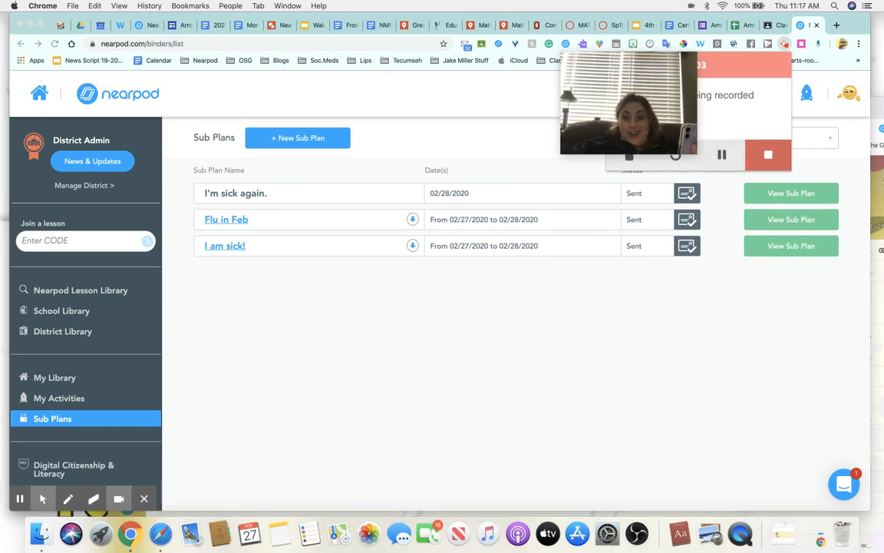
Step: Bring the Gmail inbox forward with the 'Nearpod Sub Plan for February 28th' email at the top
{"action": "left_click", "coordinate": [876, 186]}
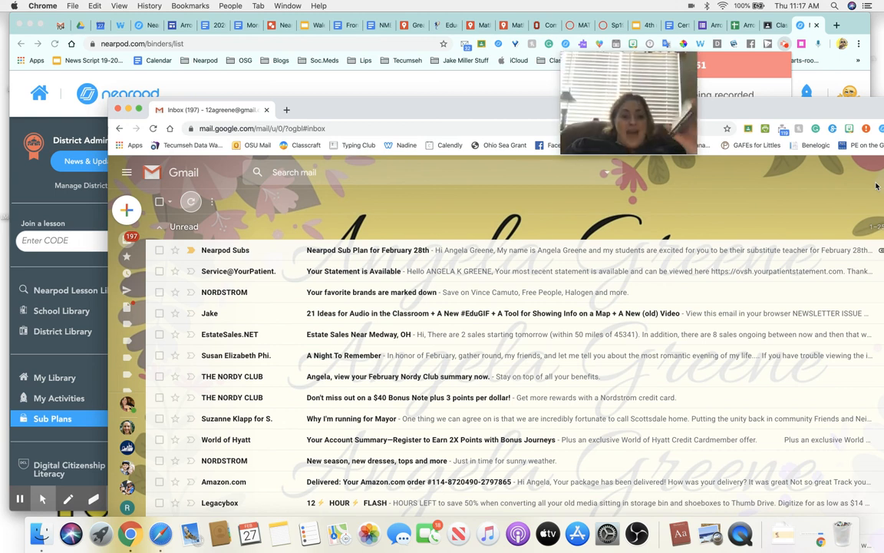
Step: Open the Nearpod Subs email, review it down to the Sub_Plan_Im sick again..pdf attachment, and follow its sub plan link
{"action": "left_click", "coordinate": [237, 254]}
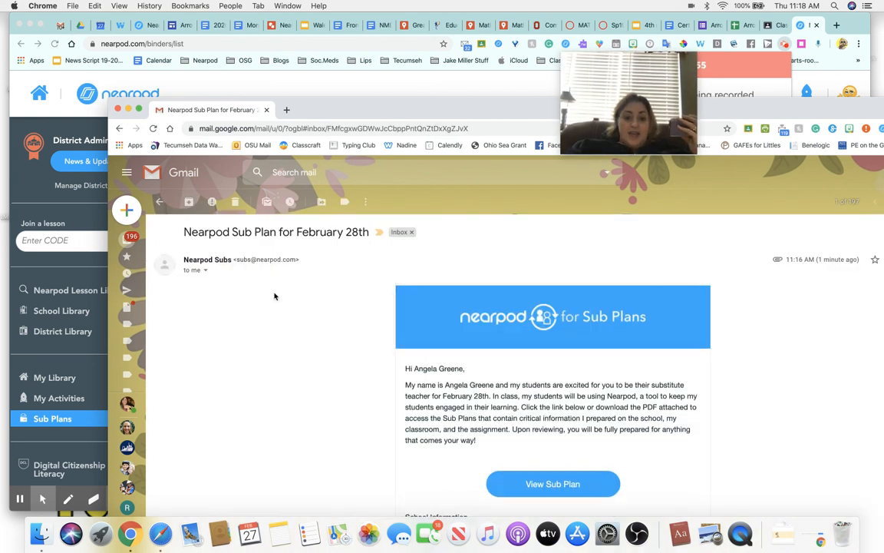
{"action": "scroll", "coordinate": [288, 321], "scroll_direction": "down", "scroll_amount": 2}
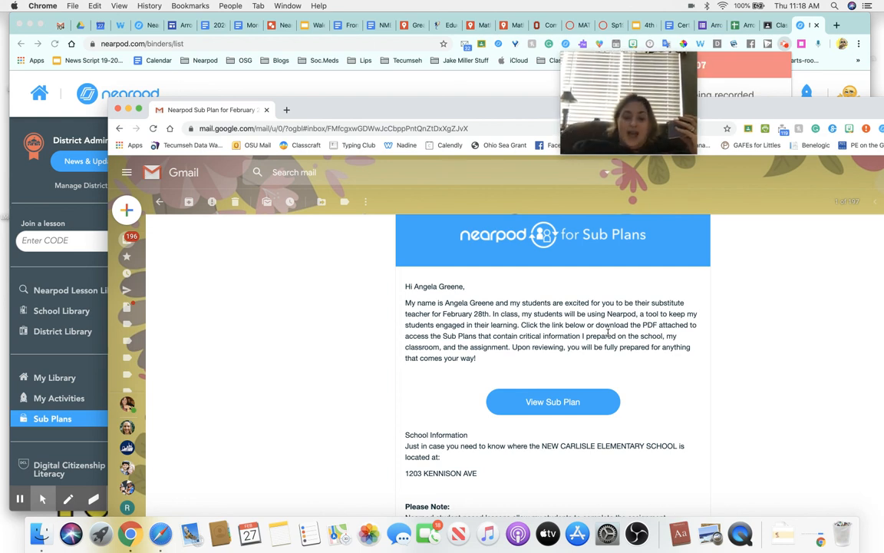
{"action": "scroll", "coordinate": [608, 335], "scroll_direction": "down", "scroll_amount": 5}
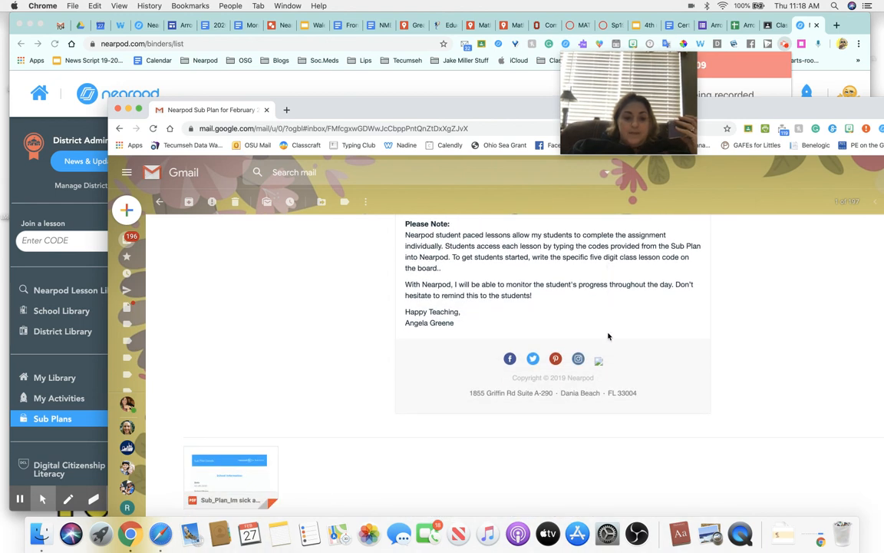
{"action": "mouse_move", "coordinate": [268, 457]}
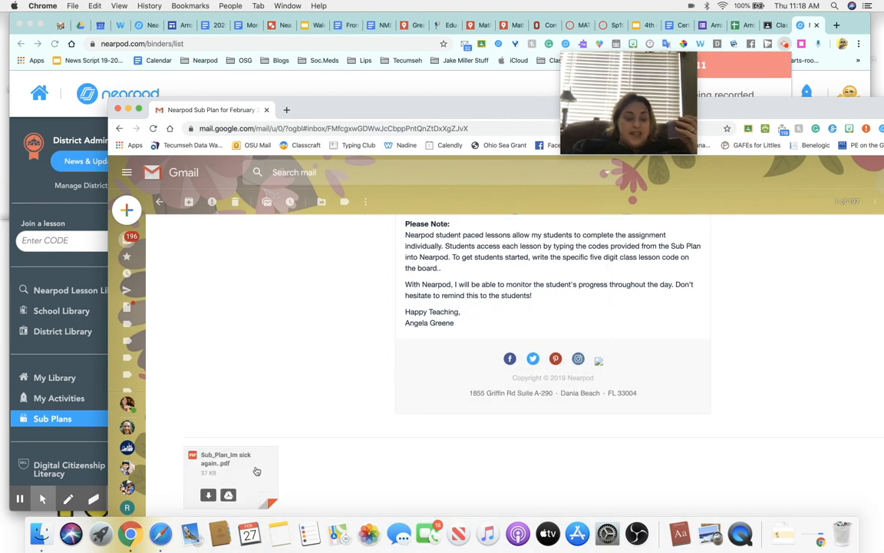
{"action": "scroll", "coordinate": [343, 381], "scroll_direction": "up", "scroll_amount": 5}
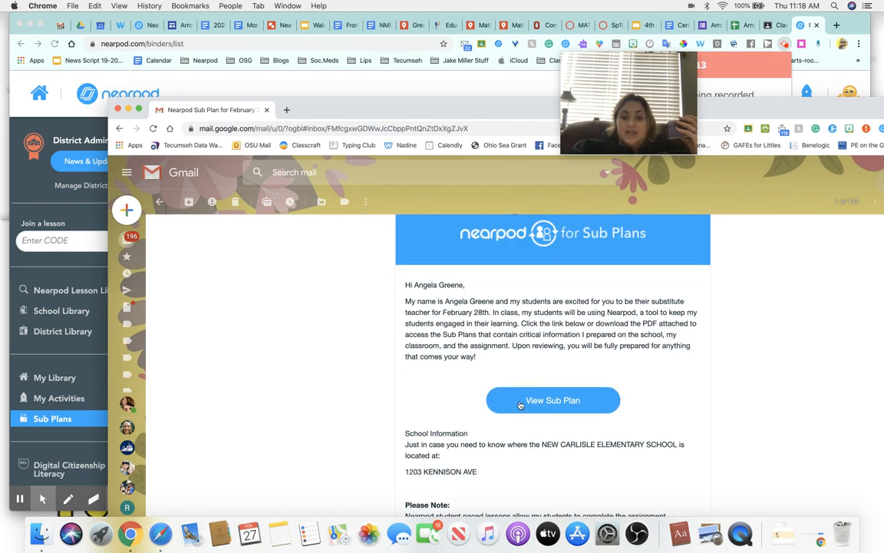
{"action": "left_click", "coordinate": [467, 364]}
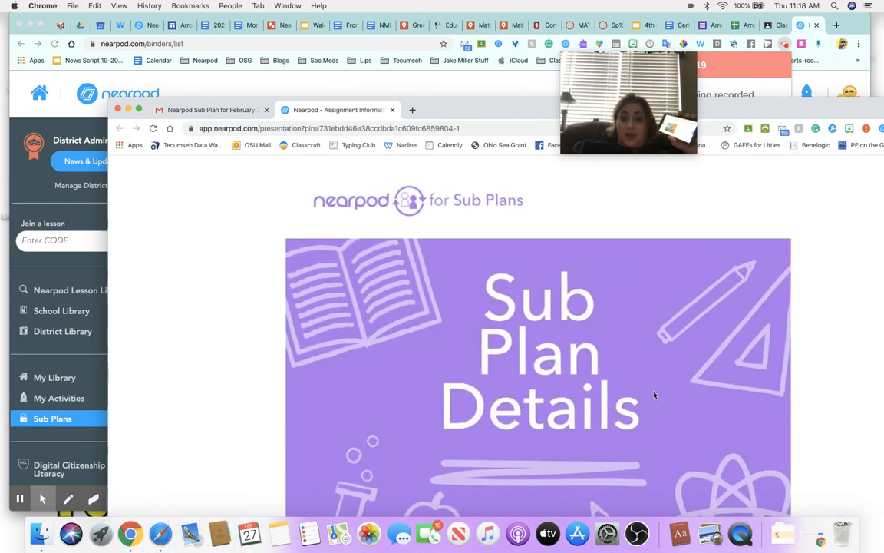
Step: Review the sub plan's school, classroom and lesson pages (Pi and Setting codes), then close the details tab
{"action": "left_click_drag", "start_coordinate": [472, 112], "coordinate": [395, 65]}
{"action": "left_click", "coordinate": [878, 321]}
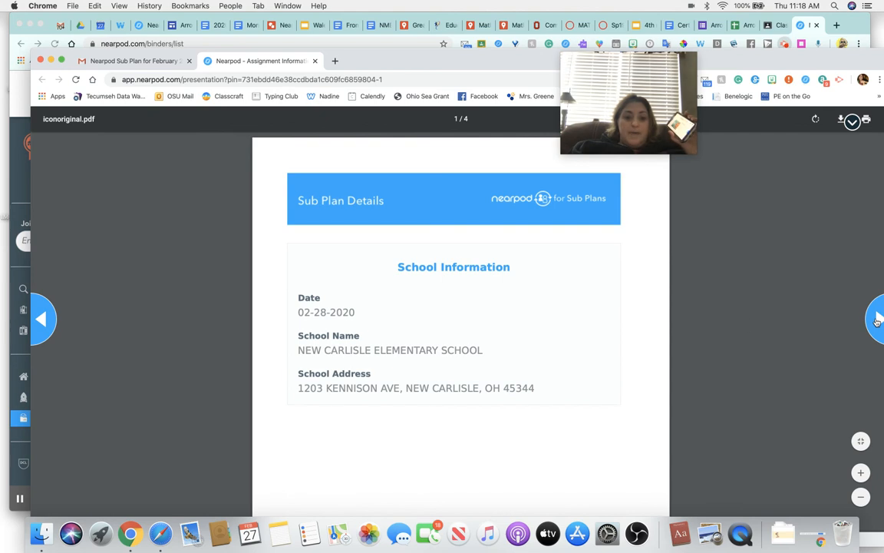
{"action": "scroll", "coordinate": [511, 370], "scroll_direction": "down", "scroll_amount": 10}
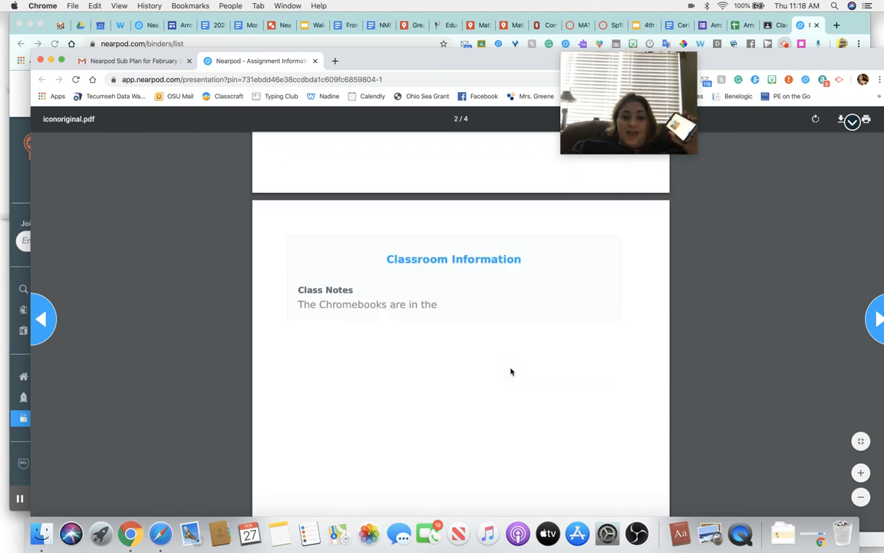
{"action": "scroll", "coordinate": [511, 371], "scroll_direction": "down", "scroll_amount": 5}
{"action": "scroll", "coordinate": [511, 372], "scroll_direction": "up", "scroll_amount": 4}
{"action": "scroll", "coordinate": [511, 371], "scroll_direction": "down", "scroll_amount": 1}
{"action": "scroll", "coordinate": [511, 371], "scroll_direction": "down", "scroll_amount": 10}
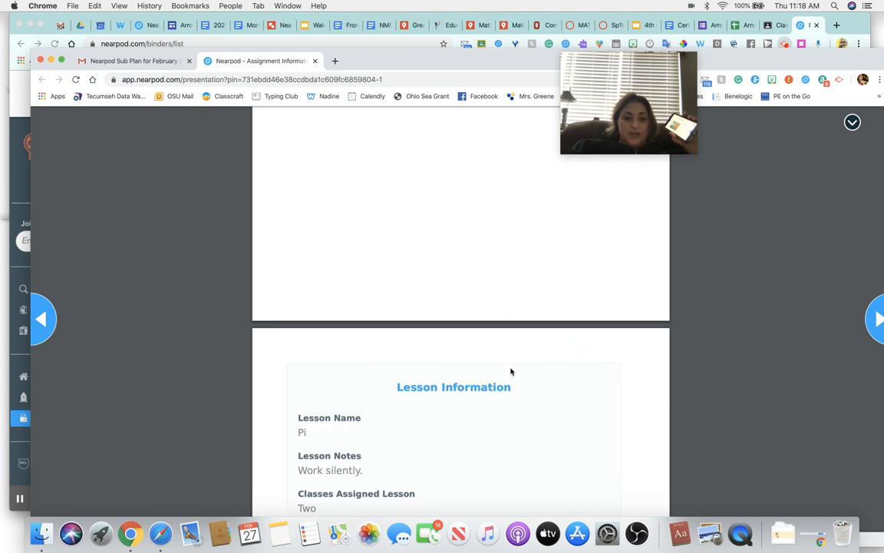
{"action": "scroll", "coordinate": [511, 372], "scroll_direction": "down", "scroll_amount": 5}
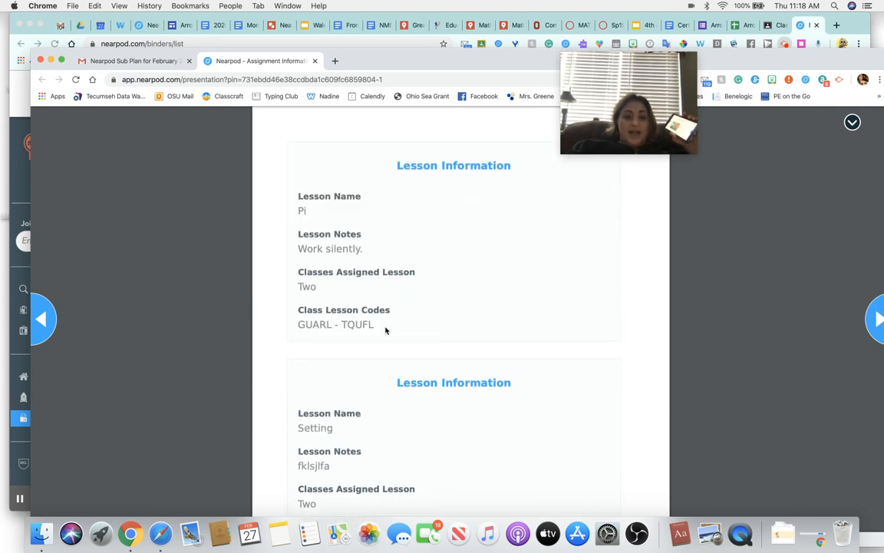
{"action": "scroll", "coordinate": [380, 342], "scroll_direction": "down", "scroll_amount": 4}
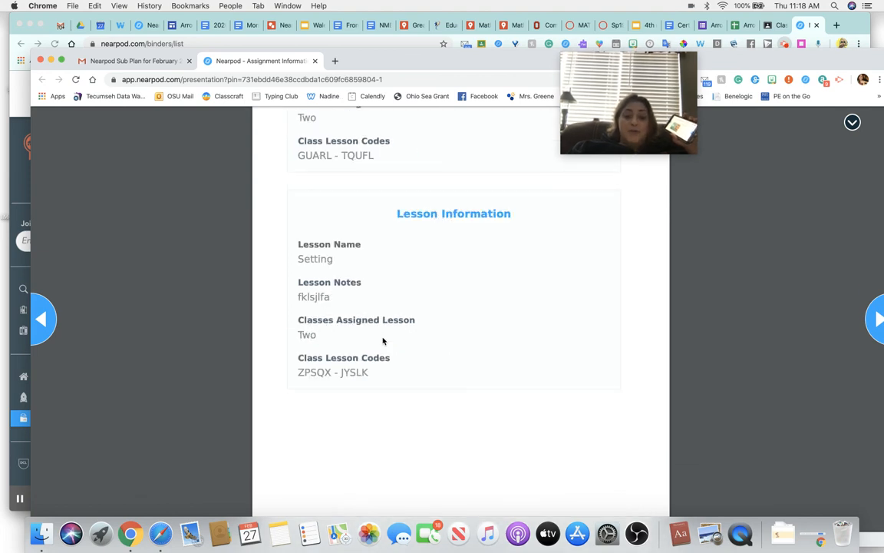
{"action": "scroll", "coordinate": [383, 341], "scroll_direction": "up", "scroll_amount": 15}
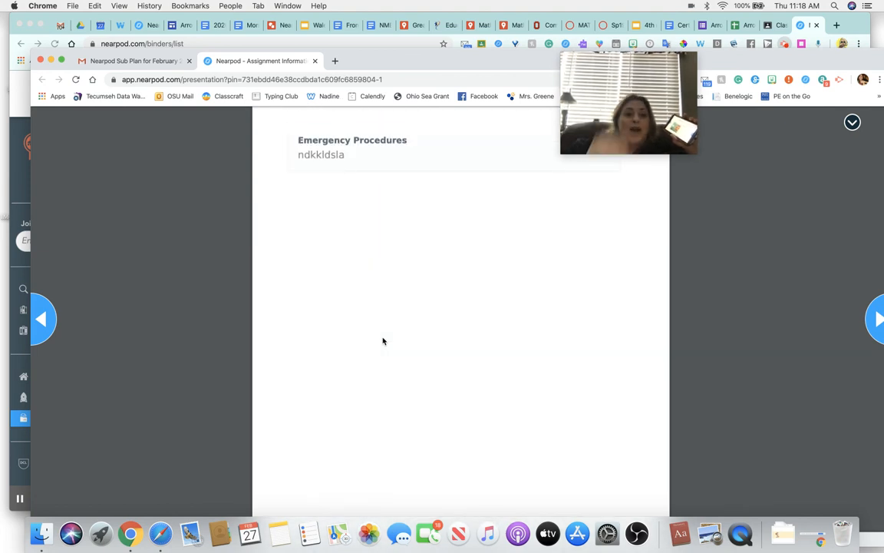
{"action": "left_click", "coordinate": [314, 60]}
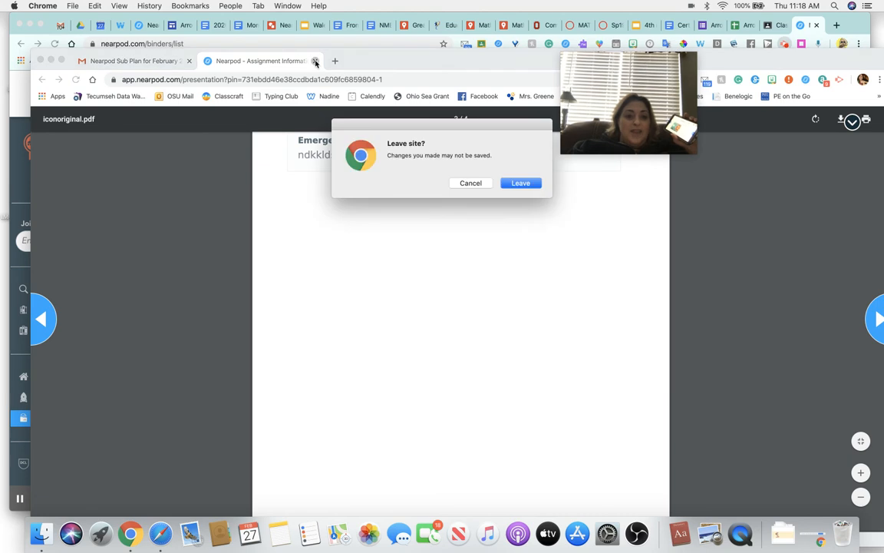
Step: Confirm leaving the sub plan page and return to Nearpod's Sub Plans list showing all three plans Sent
{"action": "left_click", "coordinate": [522, 181]}
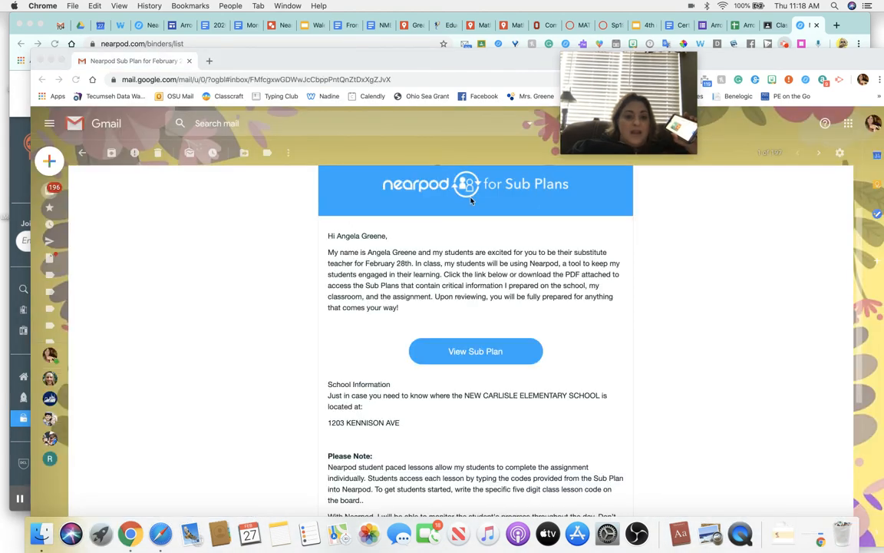
{"action": "scroll", "coordinate": [373, 269], "scroll_direction": "up", "scroll_amount": 3}
{"action": "scroll", "coordinate": [372, 268], "scroll_direction": "down", "scroll_amount": 5}
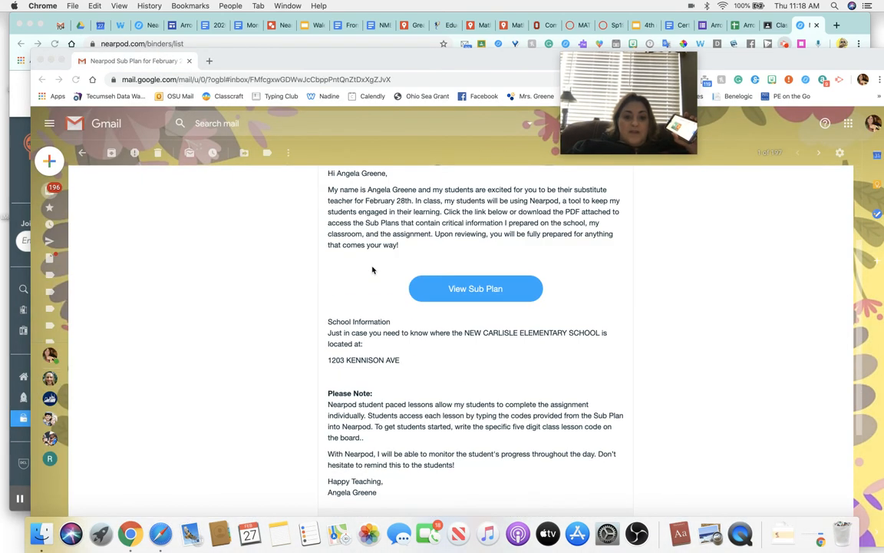
{"action": "scroll", "coordinate": [373, 269], "scroll_direction": "down", "scroll_amount": 5}
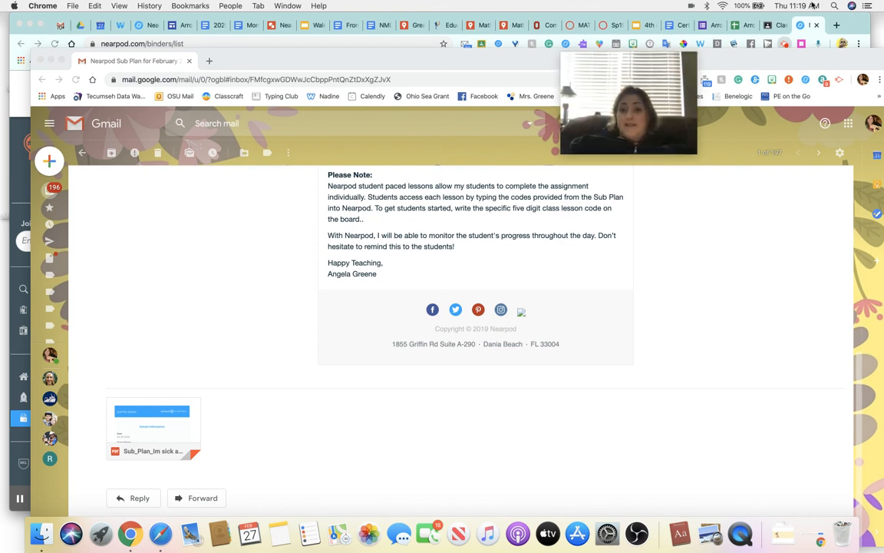
{"action": "left_click", "coordinate": [851, 23]}
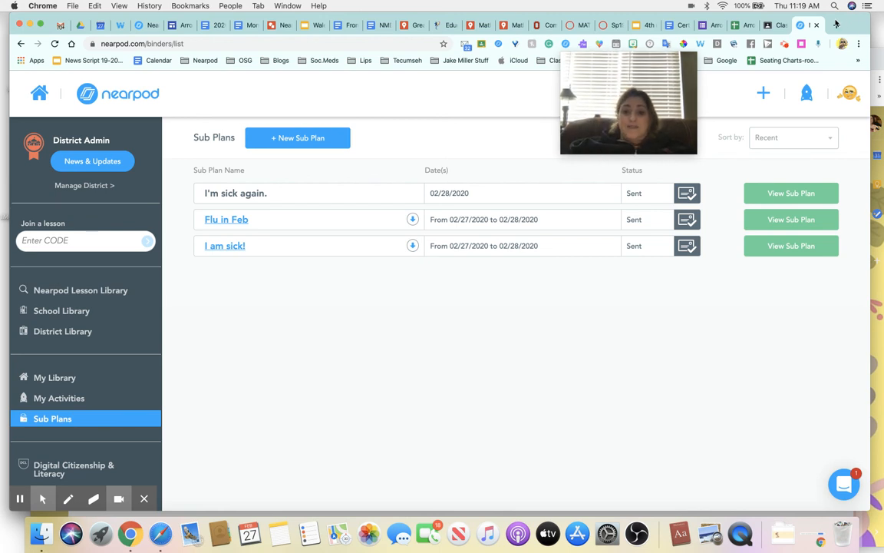
{"action": "left_click", "coordinate": [783, 44]}
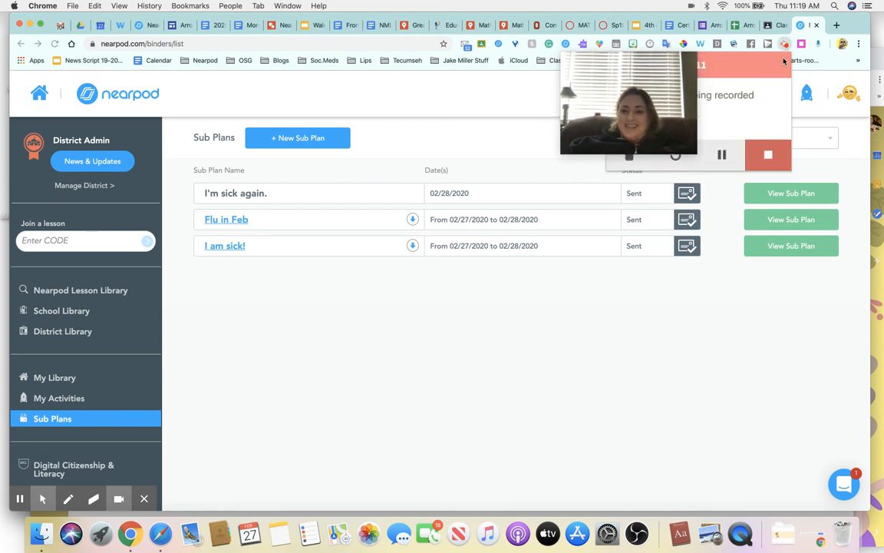